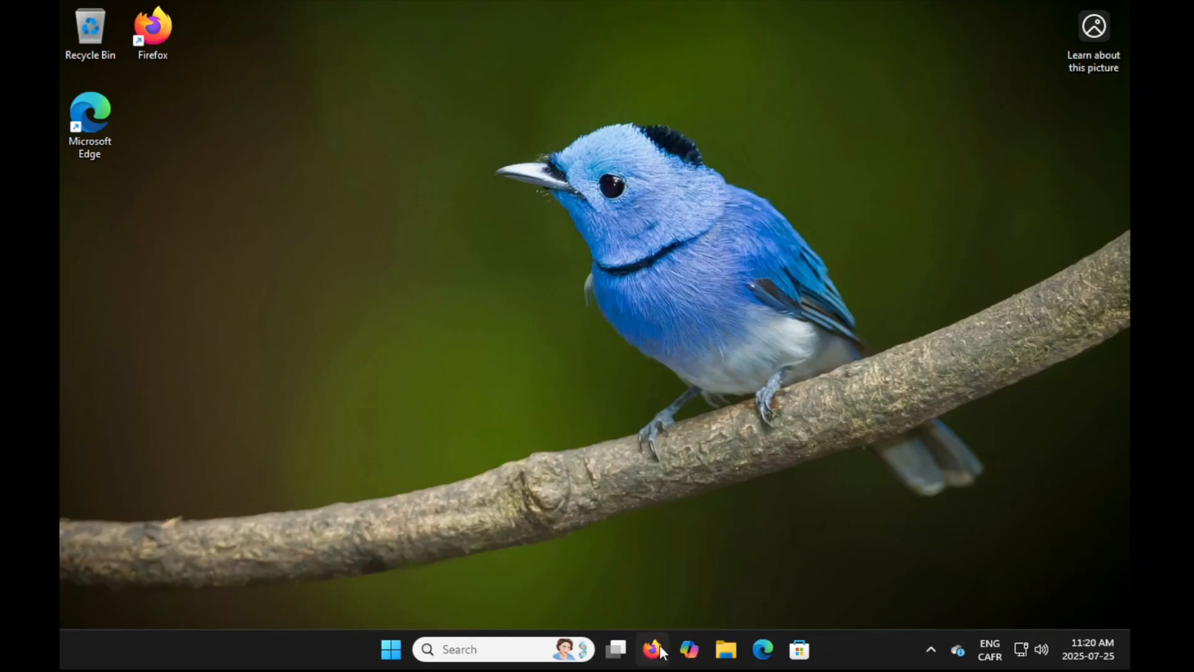
Open Firefox and search the web for balena etcher
{"action": "left_click", "coordinate": [652, 650]}
{"action": "left_click", "coordinate": [451, 50]}
{"action": "type", "text": "balena etcher"}
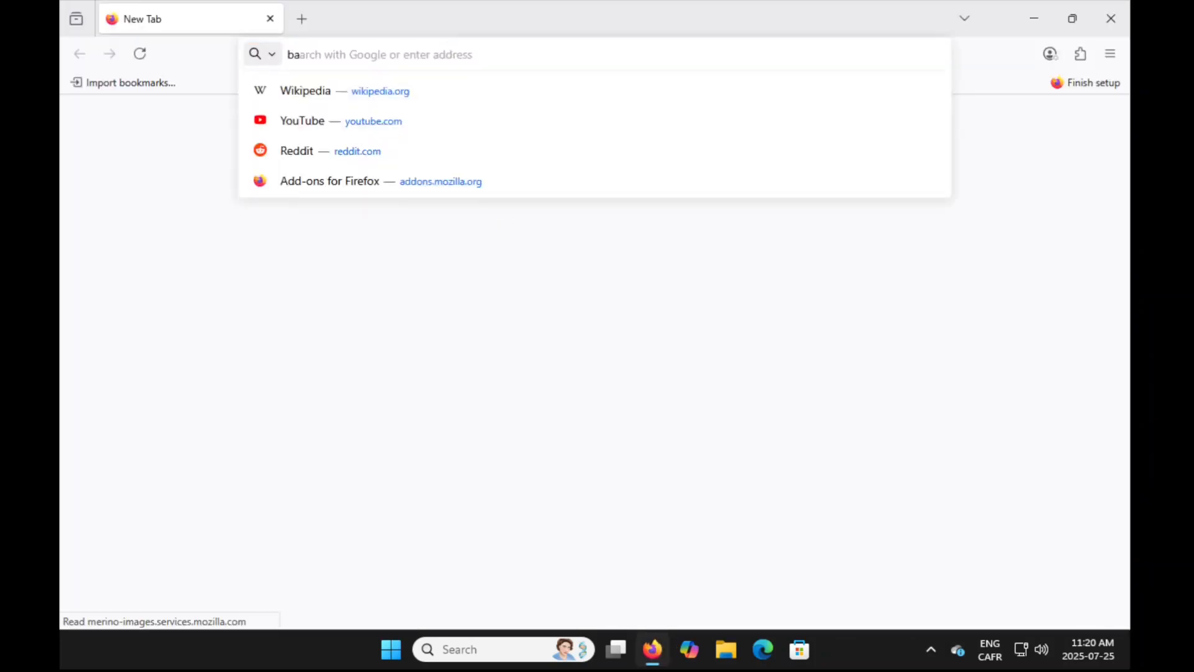
{"action": "key", "text": "Return"}
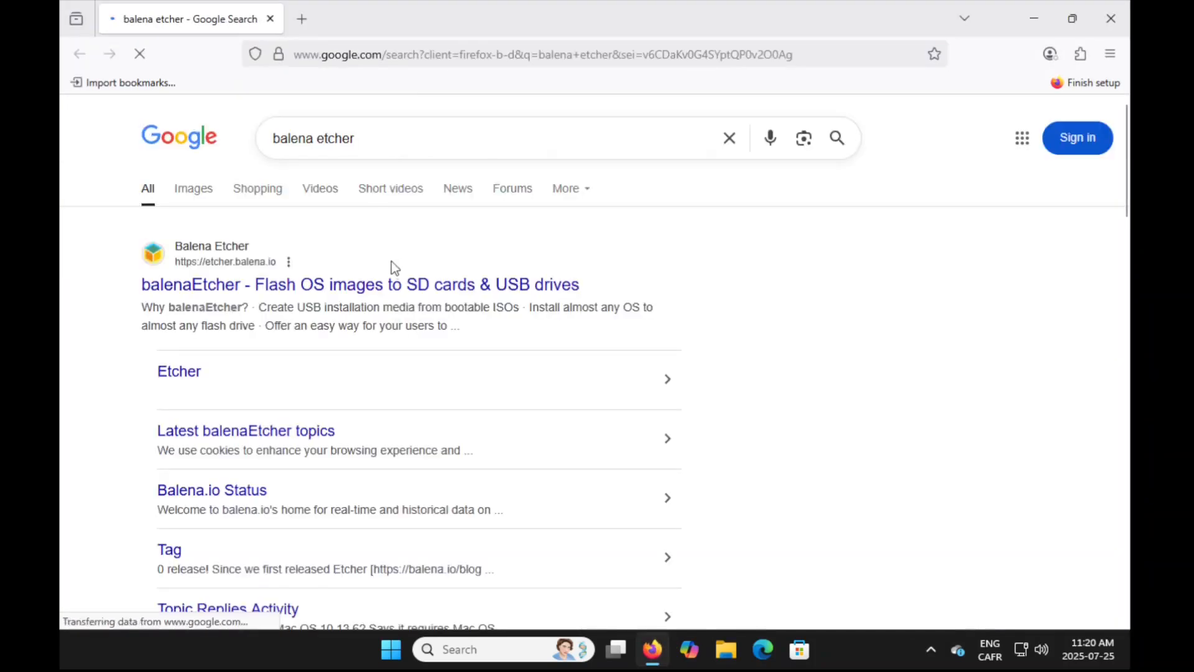
Open the balenaEtcher site and download the Etcher for Windows (x86|x64) installer
{"action": "left_click", "coordinate": [210, 288]}
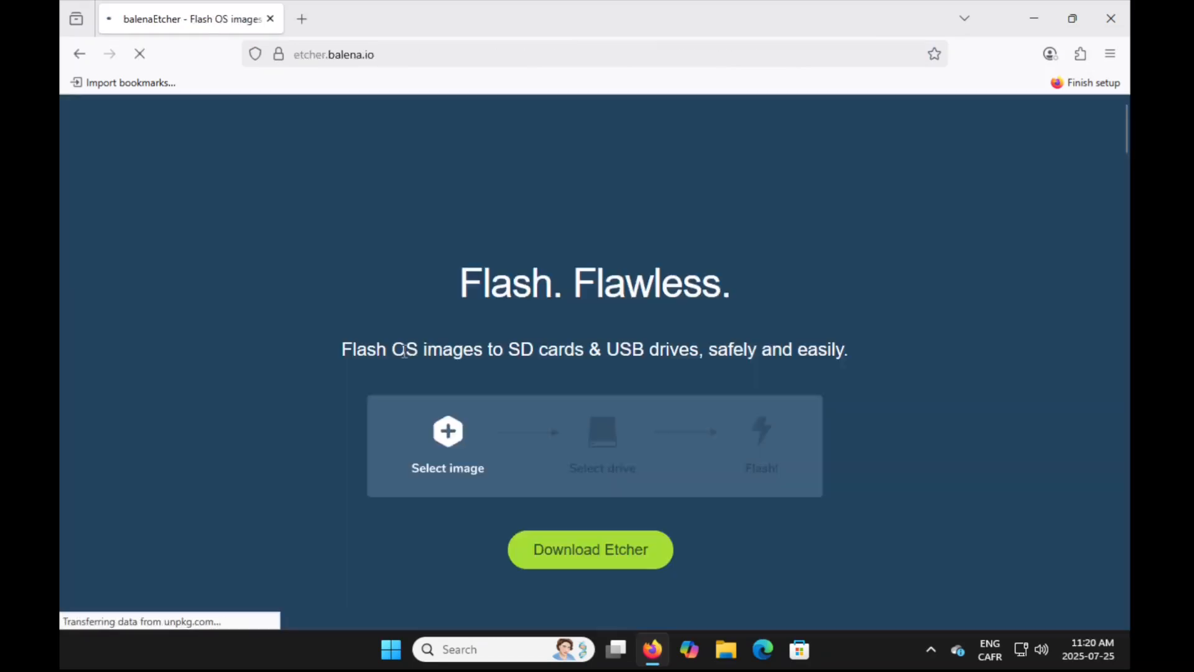
{"action": "left_click", "coordinate": [1043, 589]}
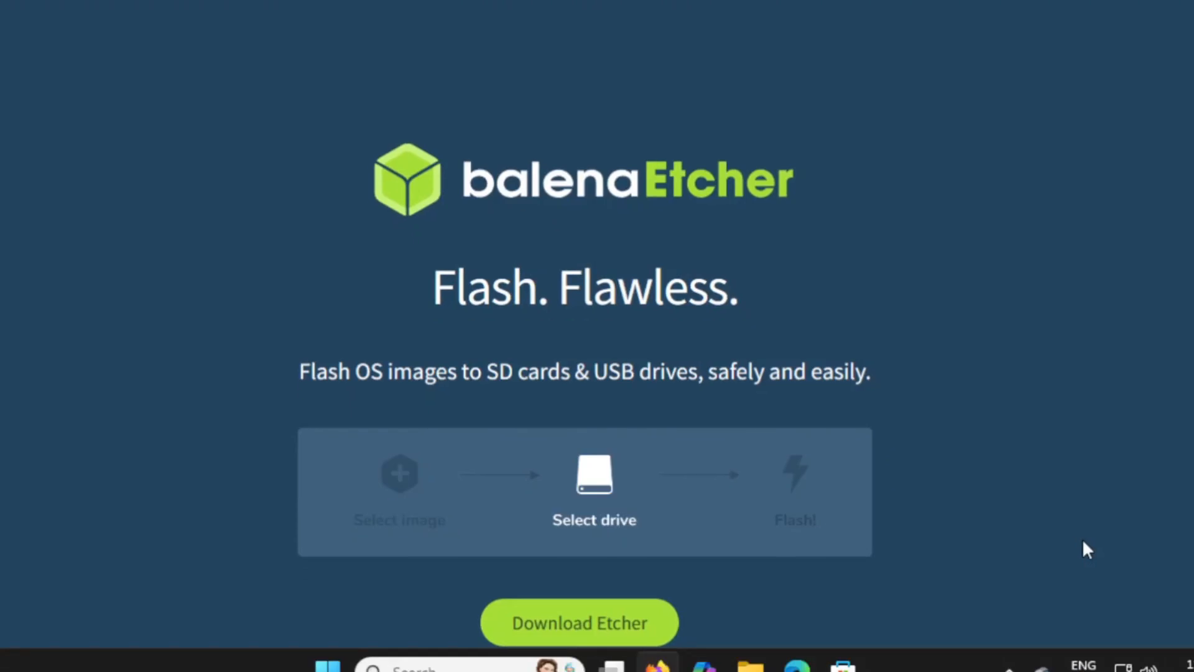
{"action": "scroll", "coordinate": [1084, 542], "scroll_direction": "down", "scroll_amount": 2}
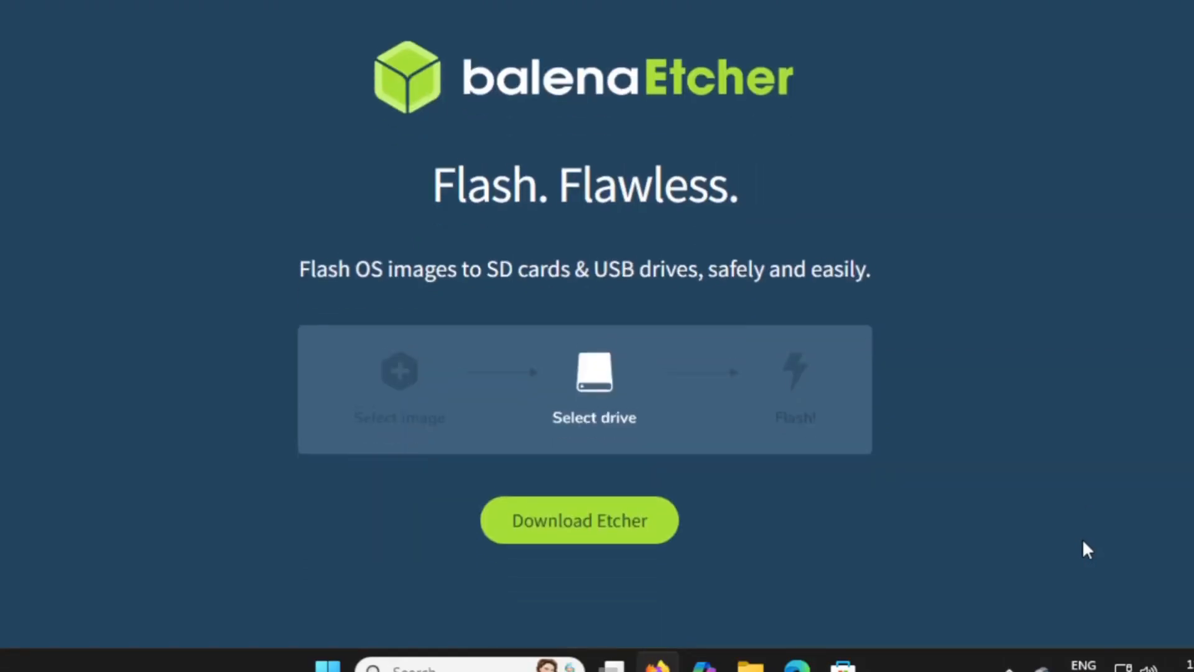
{"action": "left_click", "coordinate": [587, 521]}
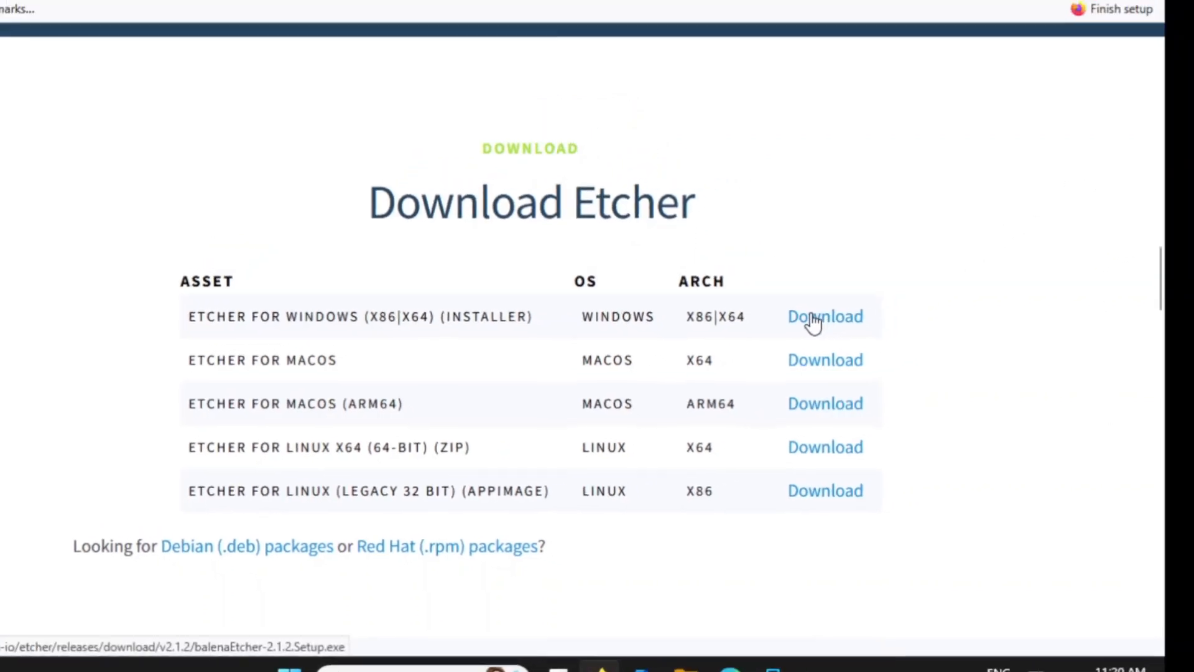
{"action": "left_click", "coordinate": [813, 321]}
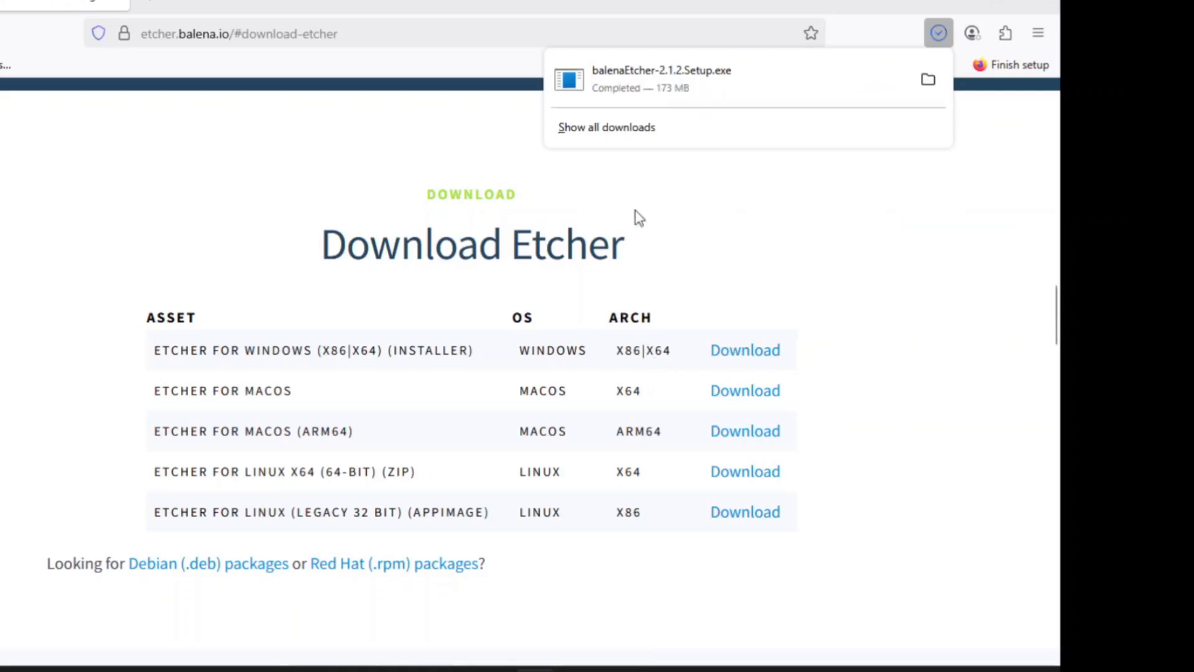
Show the downloaded file in its folder and run the balenaEtcher-2.1.2.Setup installer
{"action": "right_click", "coordinate": [763, 75]}
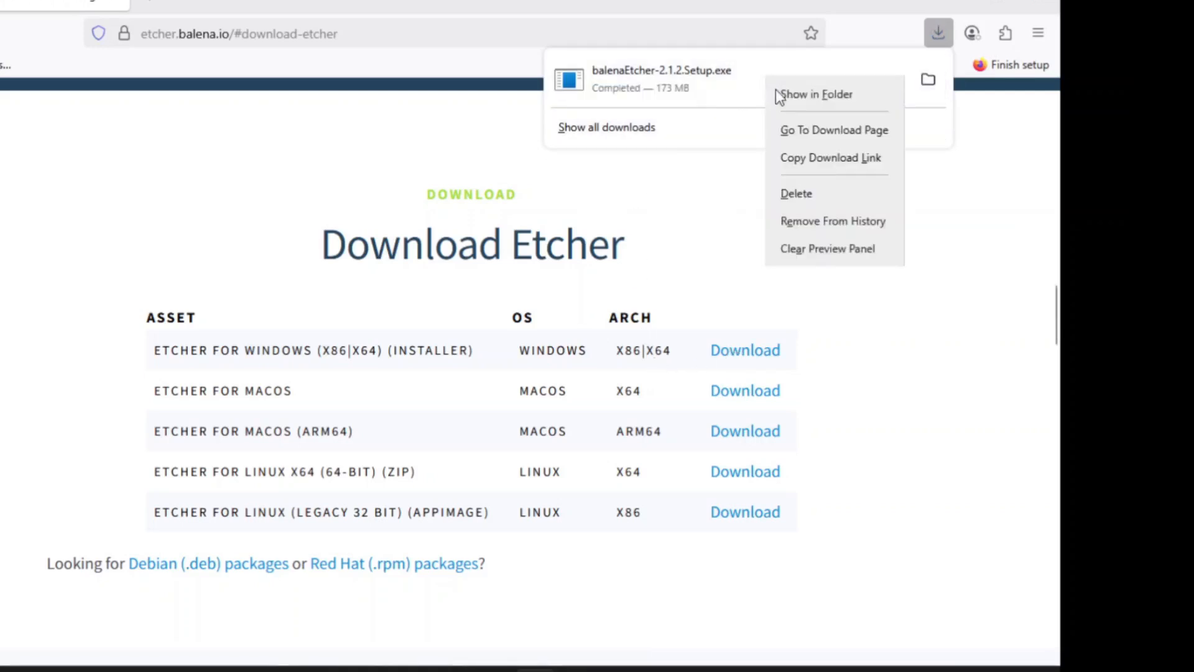
{"action": "left_click", "coordinate": [835, 98]}
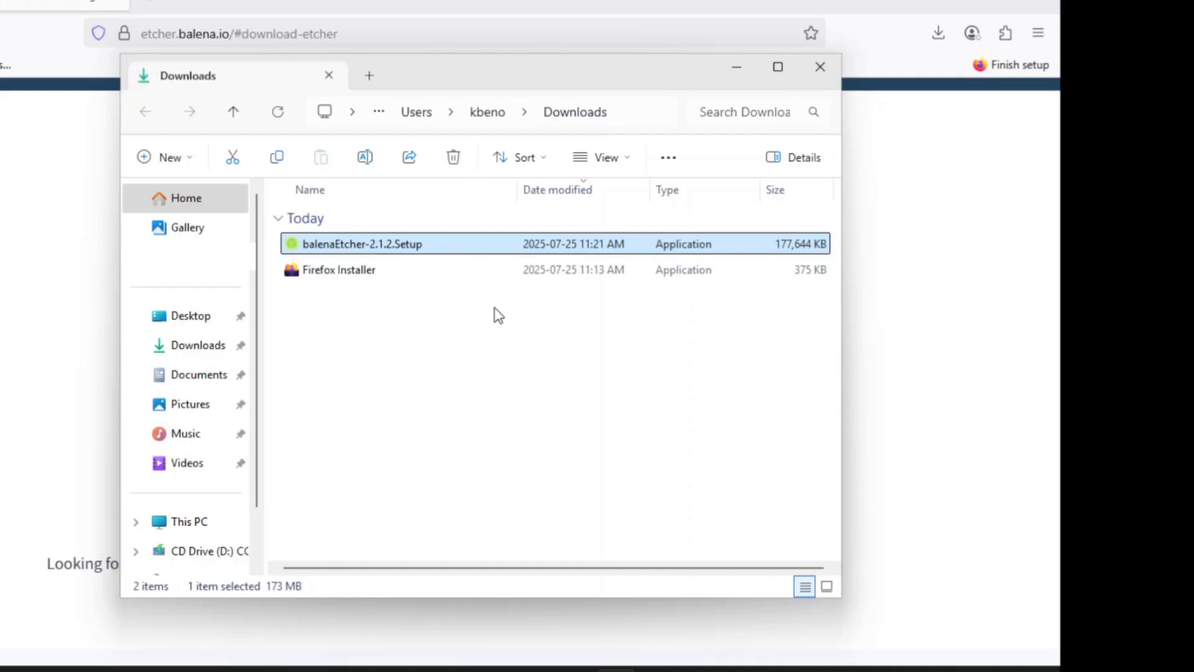
{"action": "left_click", "coordinate": [471, 340]}
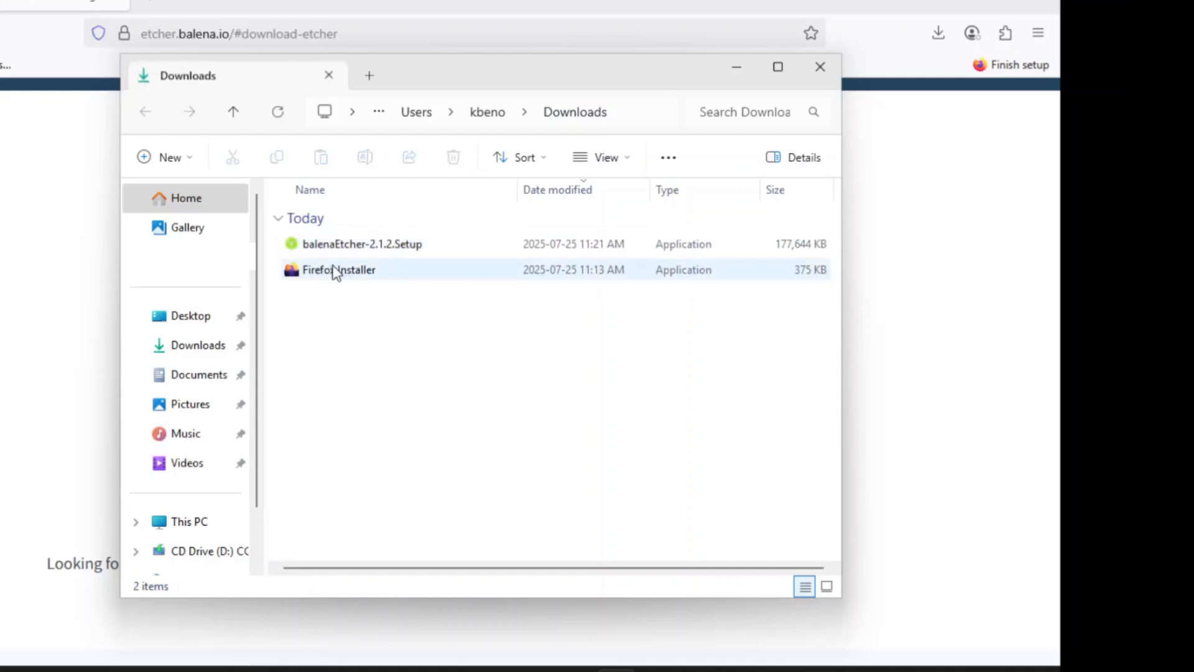
{"action": "double_click", "coordinate": [398, 245]}
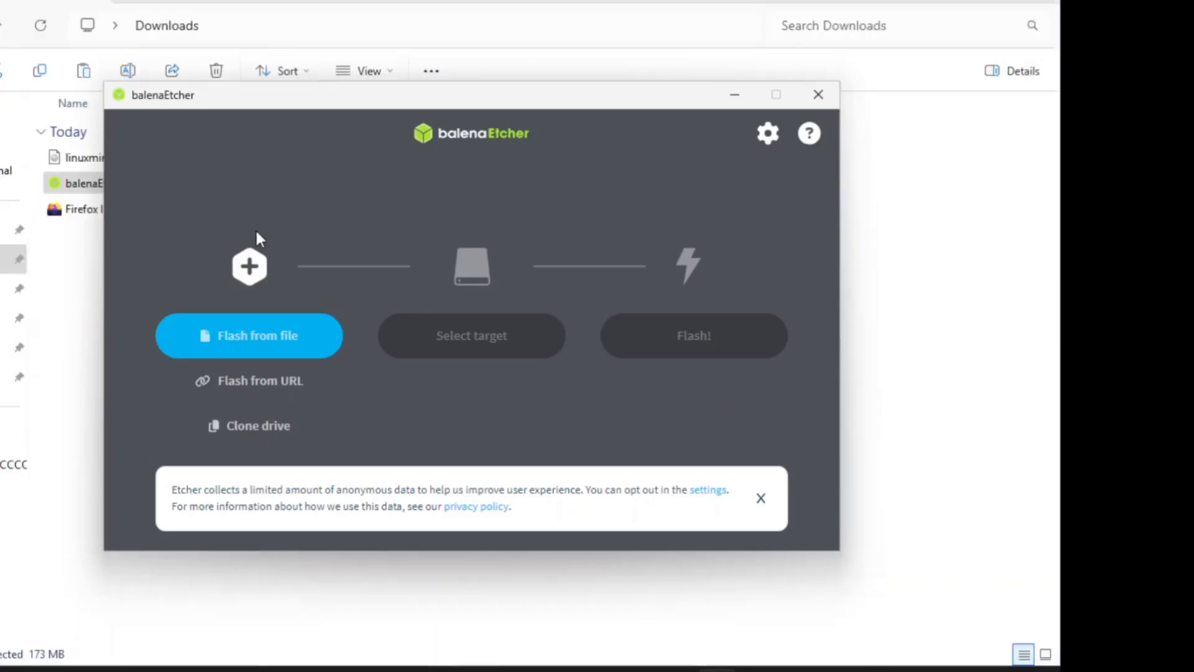
Try to load the linuxmint-22.1-cinnamon-64bit image from Downloads via Flash from file, dismiss the error, and close Etcher
{"action": "left_click", "coordinate": [249, 338]}
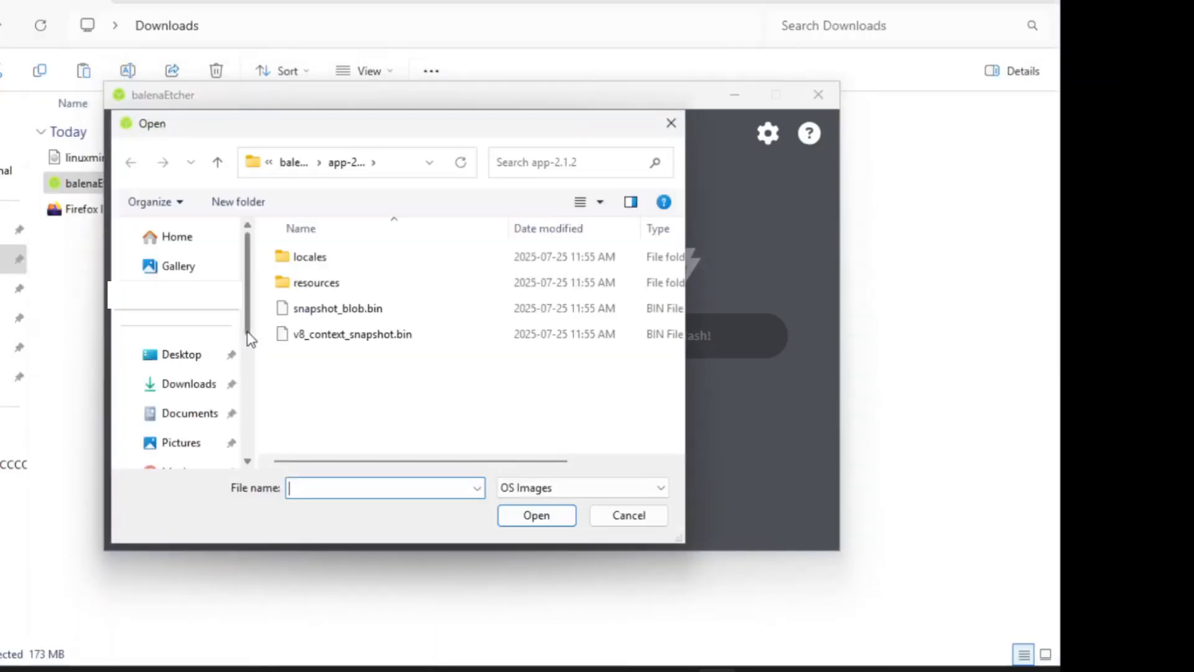
{"action": "left_click", "coordinate": [190, 385]}
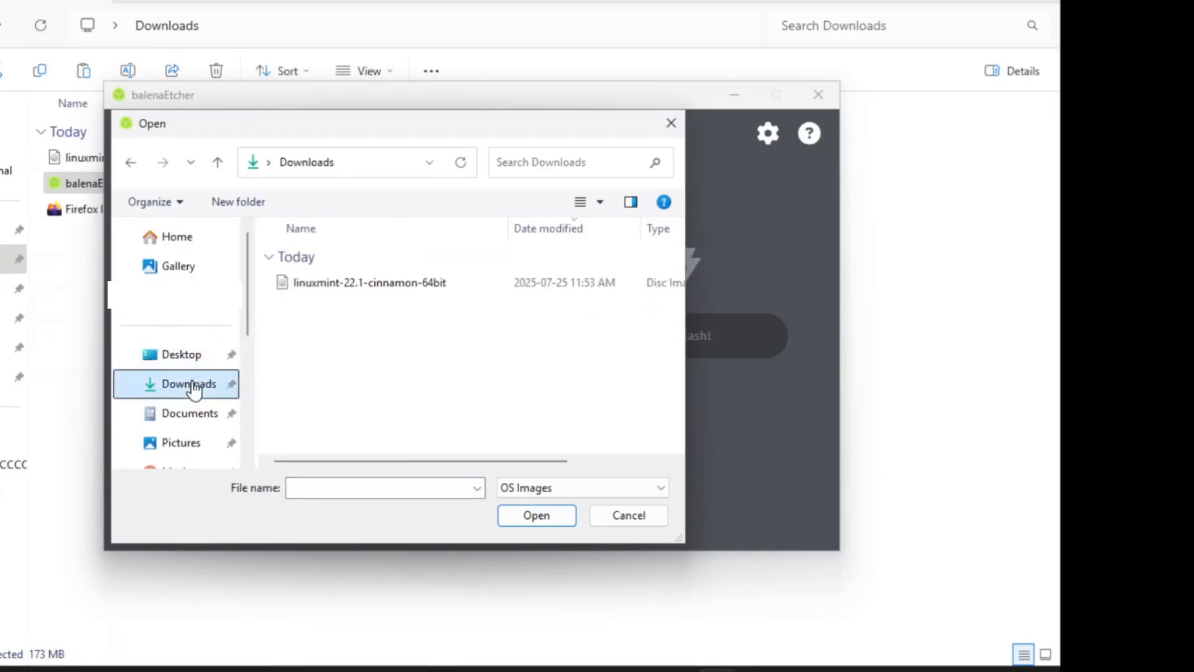
{"action": "left_click", "coordinate": [369, 286]}
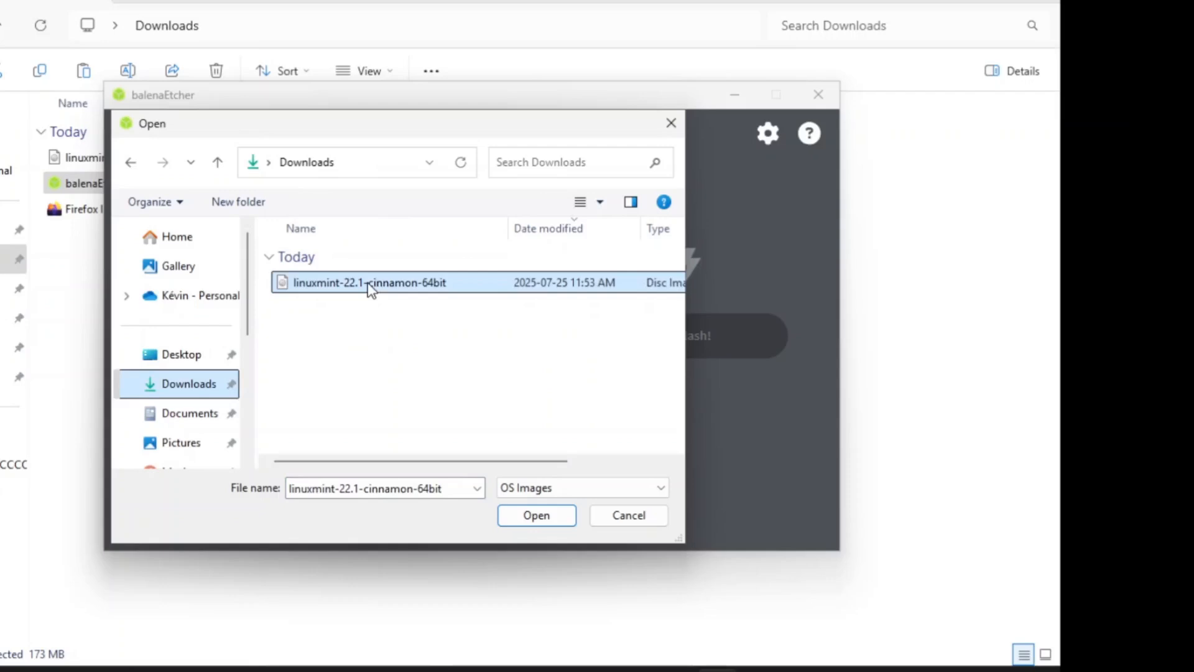
{"action": "double_click", "coordinate": [370, 286]}
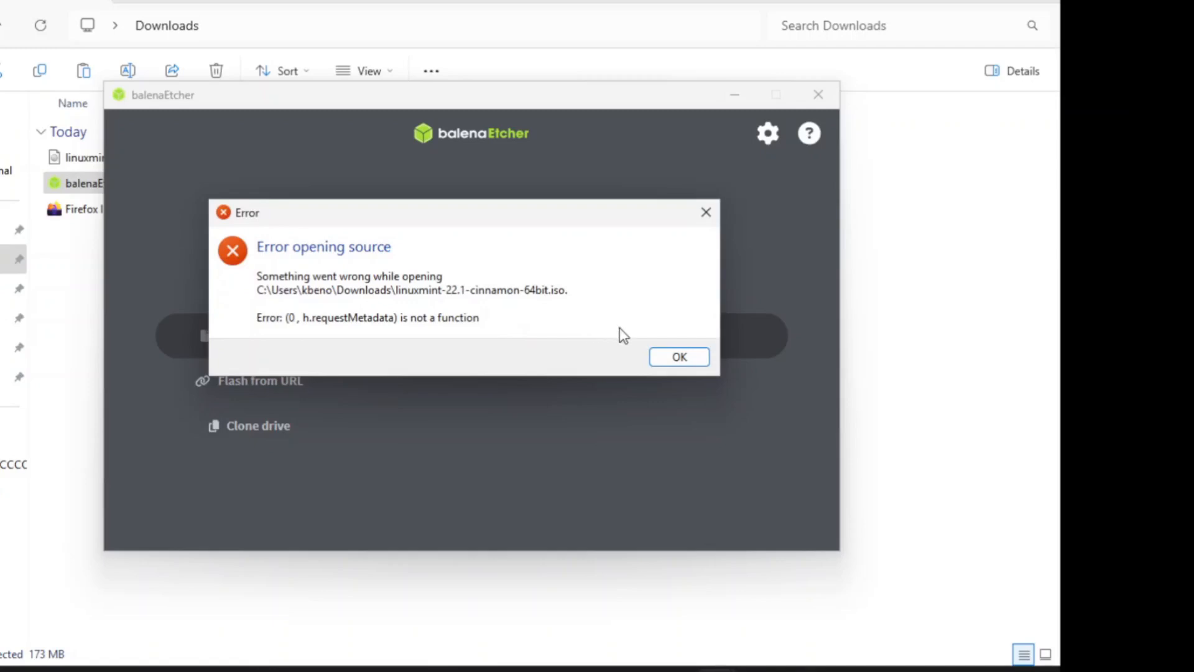
{"action": "left_click", "coordinate": [679, 357]}
{"action": "left_click", "coordinate": [816, 98]}
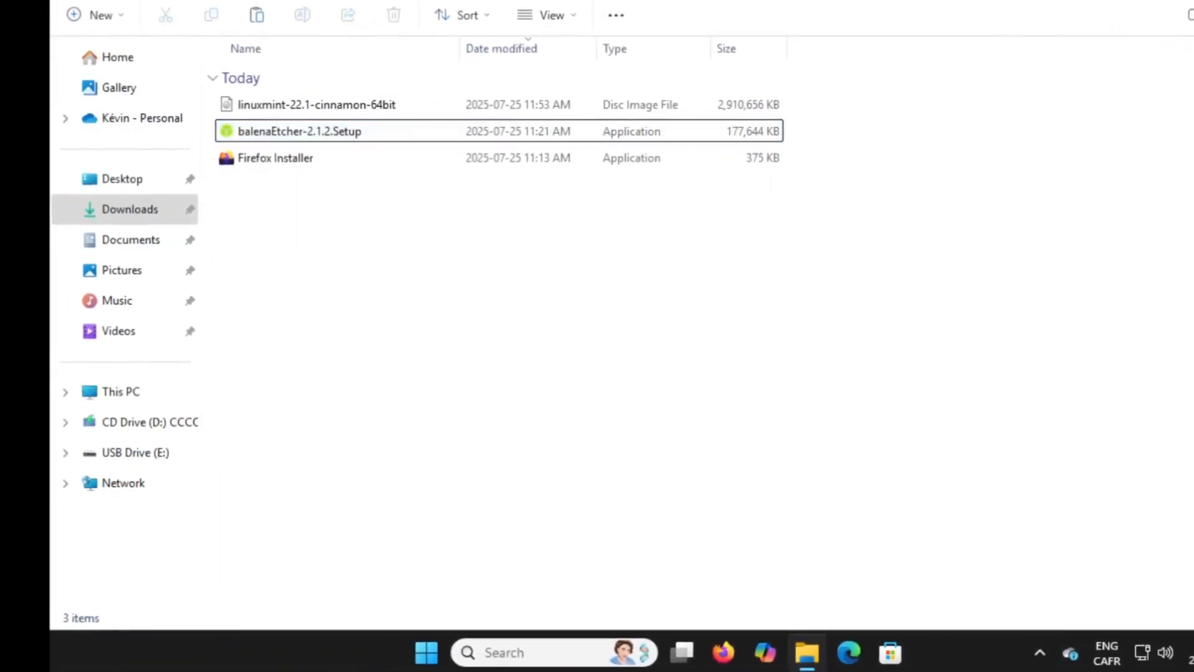
{"action": "left_click", "coordinate": [1193, 0]}
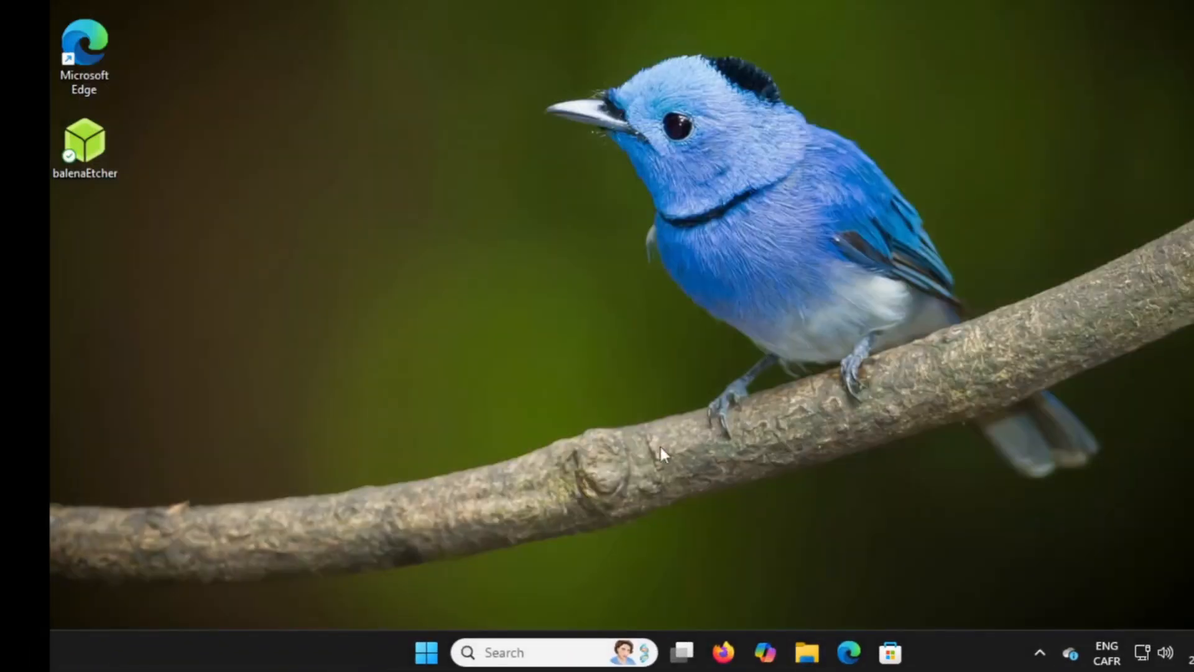
Search the Start menu for power and launch Windows PowerShell as administrator
{"action": "left_click", "coordinate": [426, 652]}
{"action": "type", "text": "power"}
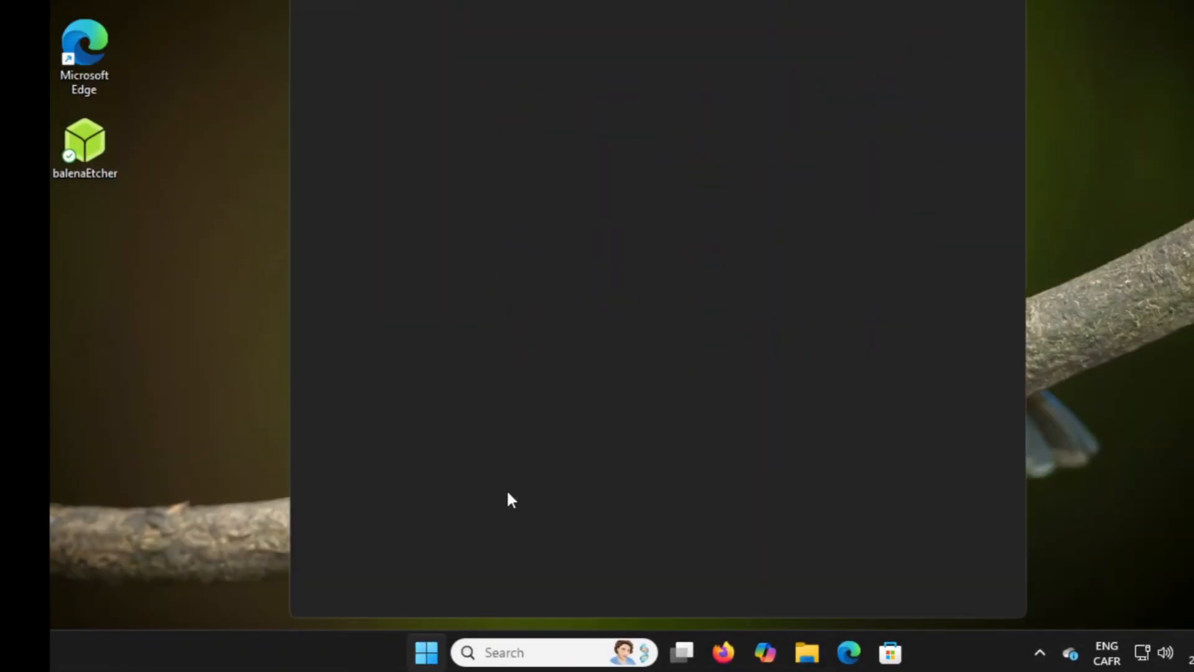
{"action": "left_click", "coordinate": [591, 183]}
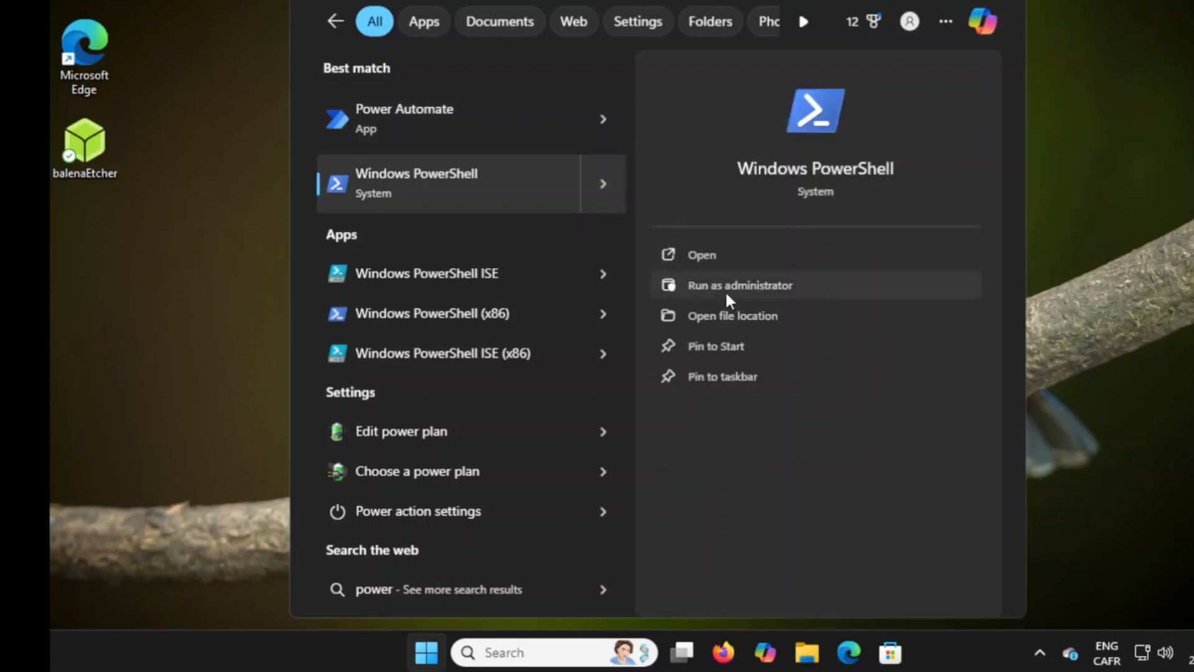
{"action": "left_click", "coordinate": [725, 290]}
{"action": "left_click", "coordinate": [610, 435]}
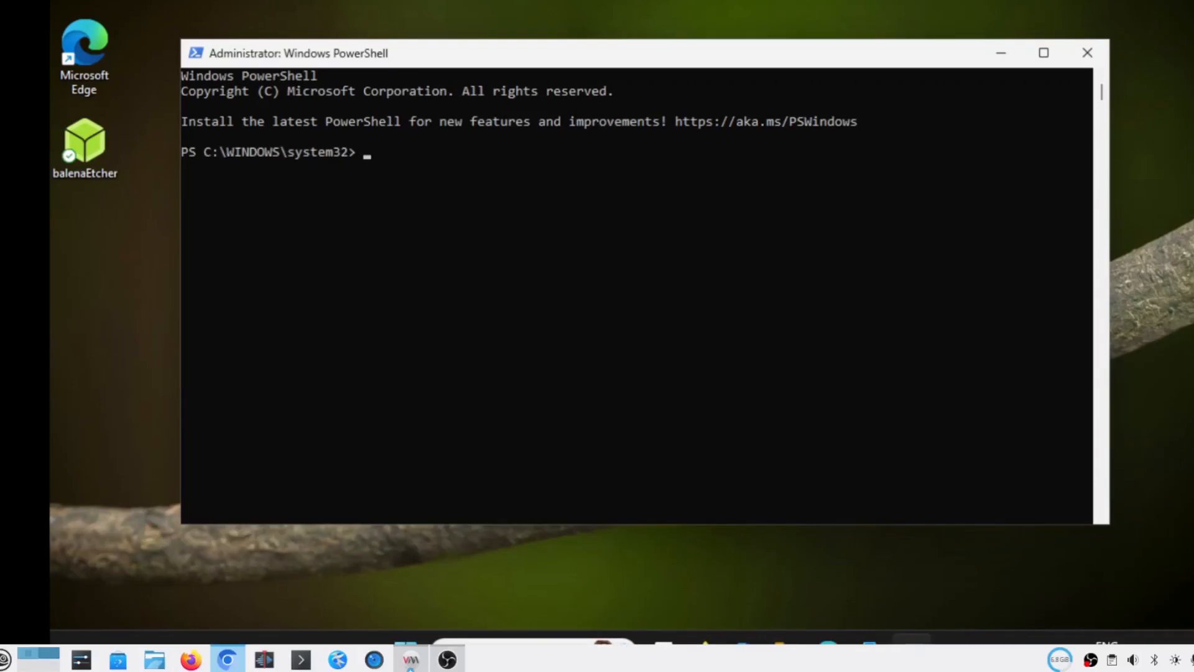
Install Microsoft.VCRedist.2015+.x64 with winget, agreeing to the source agreement terms
{"action": "type", "text": "winget"}
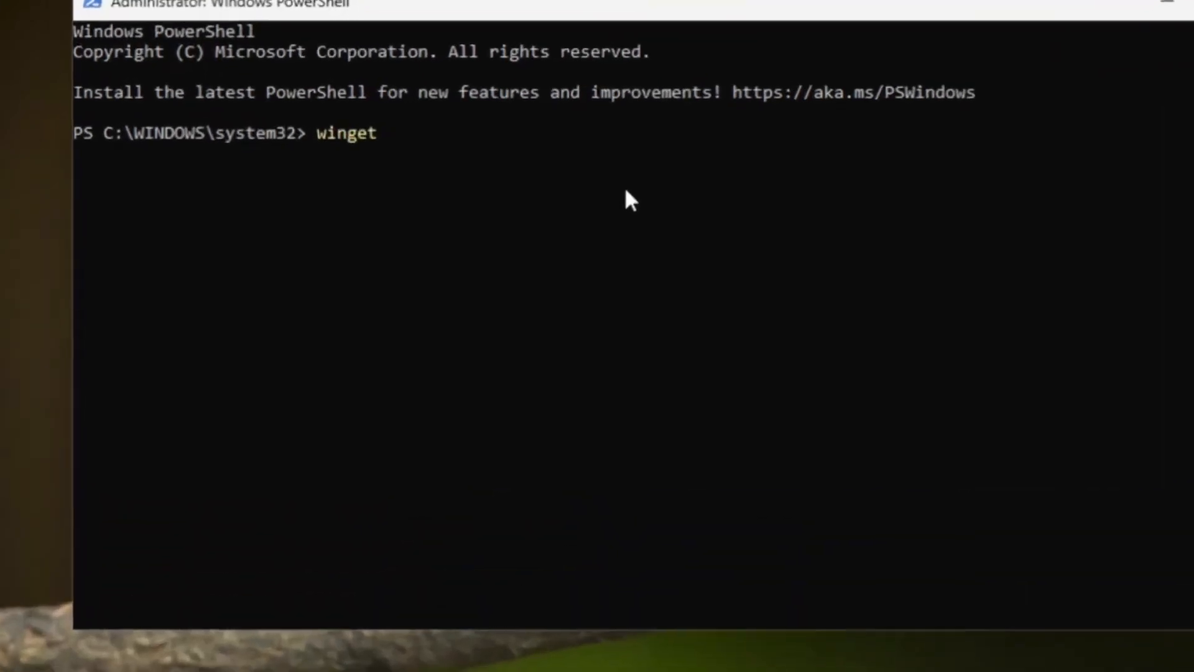
{"action": "type", "text": " install Microsoft.V"}
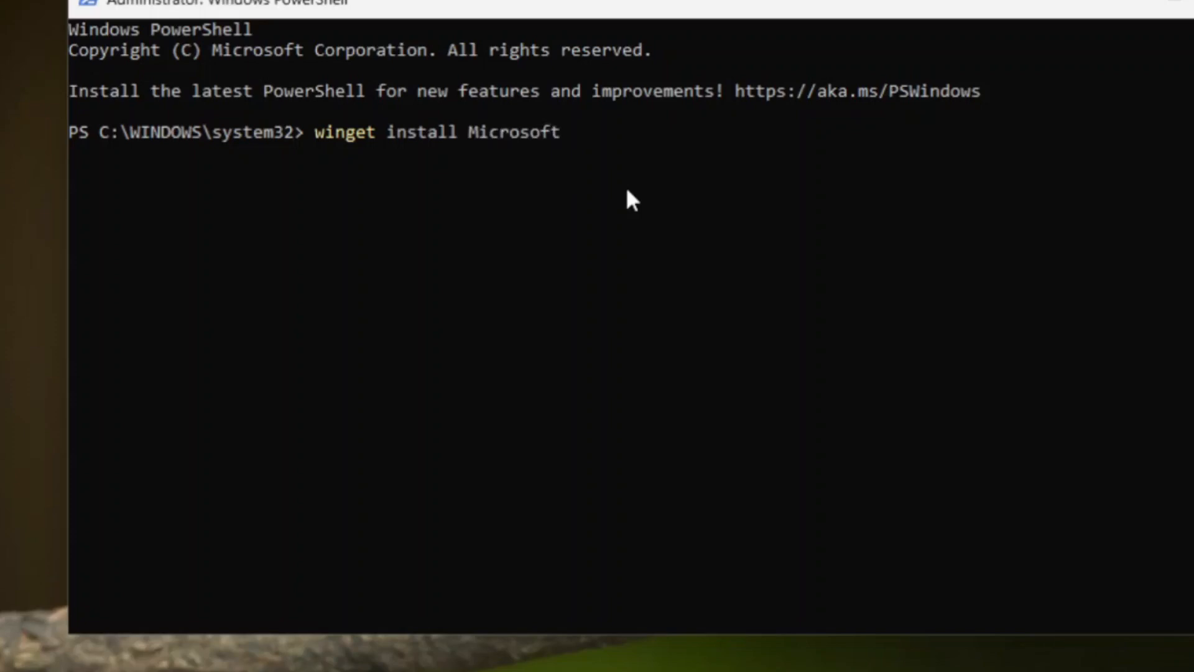
{"action": "type", "text": "CRedist.2015+.x64"}
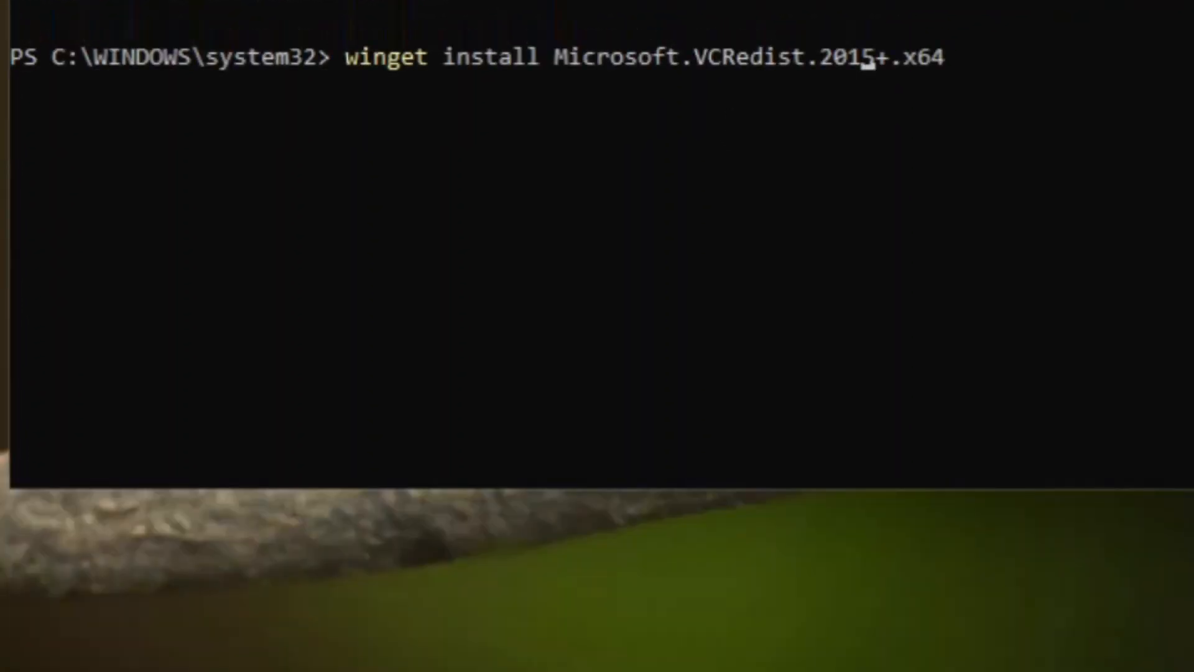
{"action": "key", "text": "Return"}
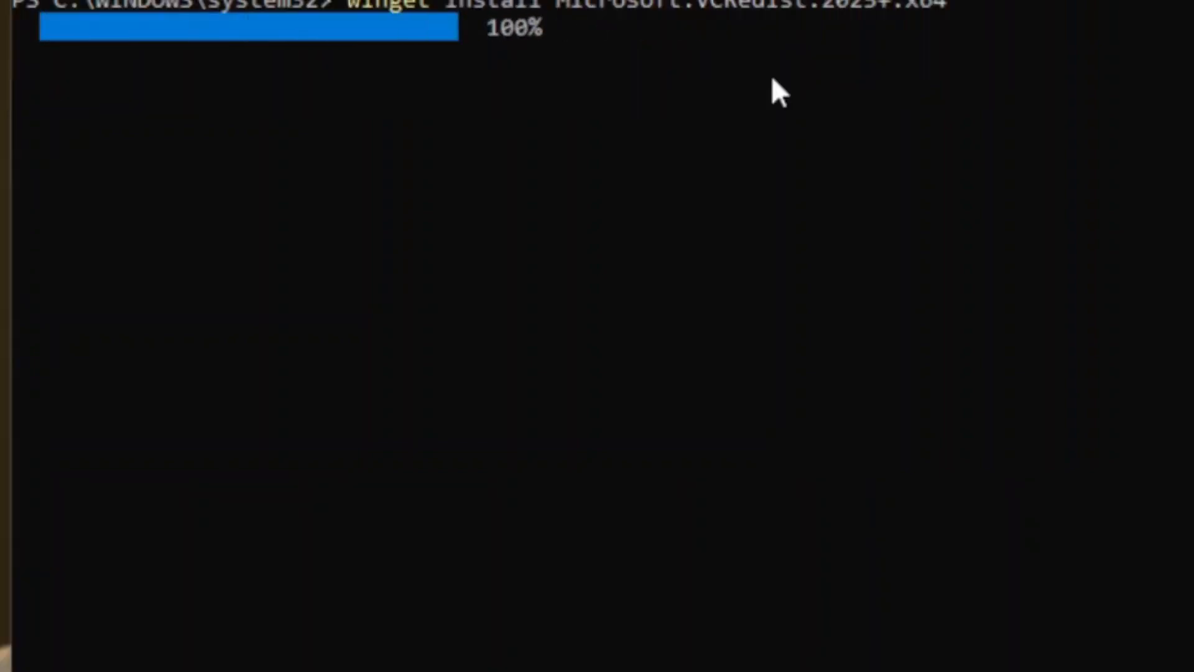
{"action": "type", "text": "y"}
{"action": "key", "text": "Return"}
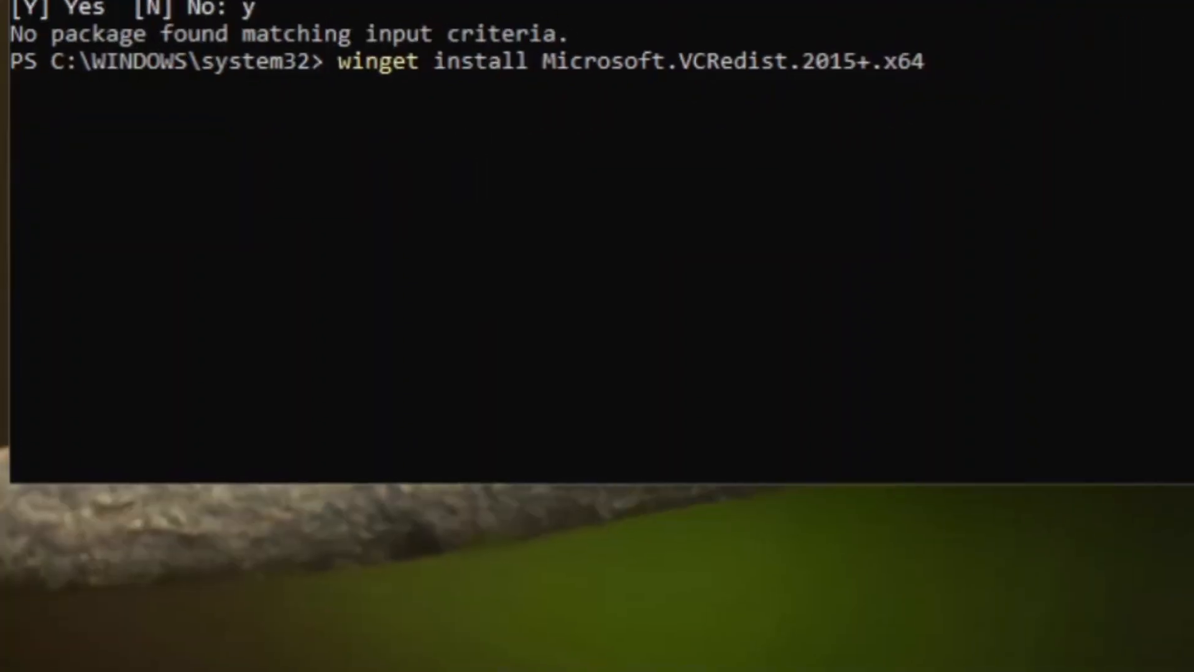
{"action": "key", "text": "Return"}
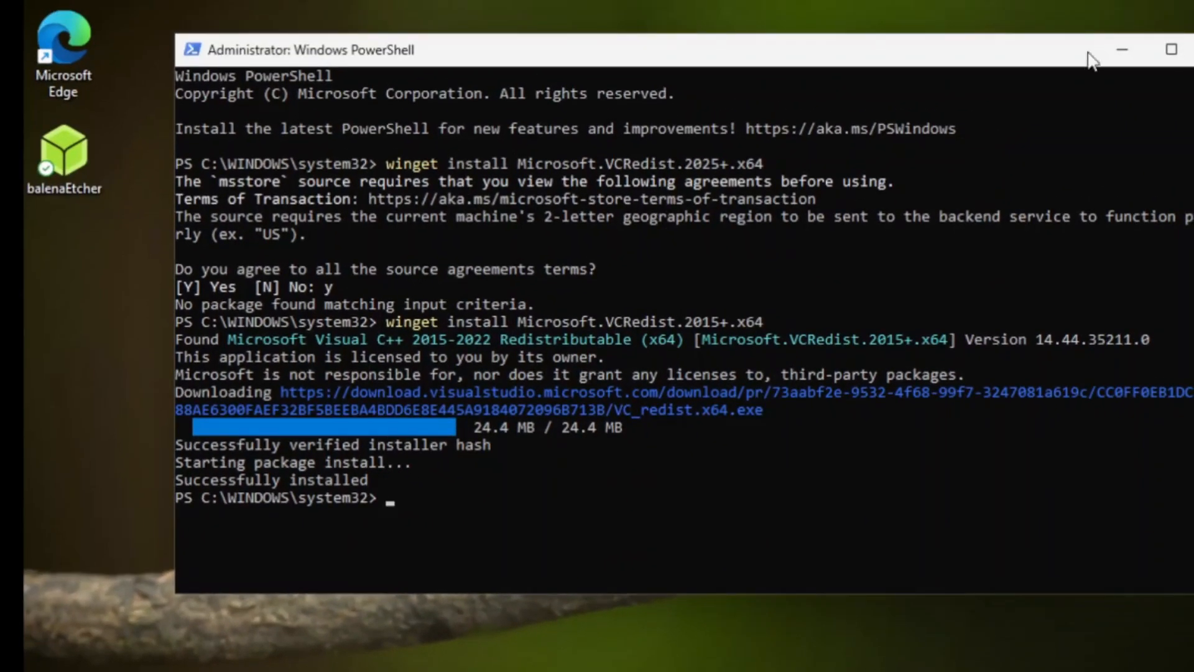
Load the linuxmint-22.1-cinnamon-64bit image from Downloads into balenaEtcher via Flash from file
{"action": "left_click", "coordinate": [1193, 49]}
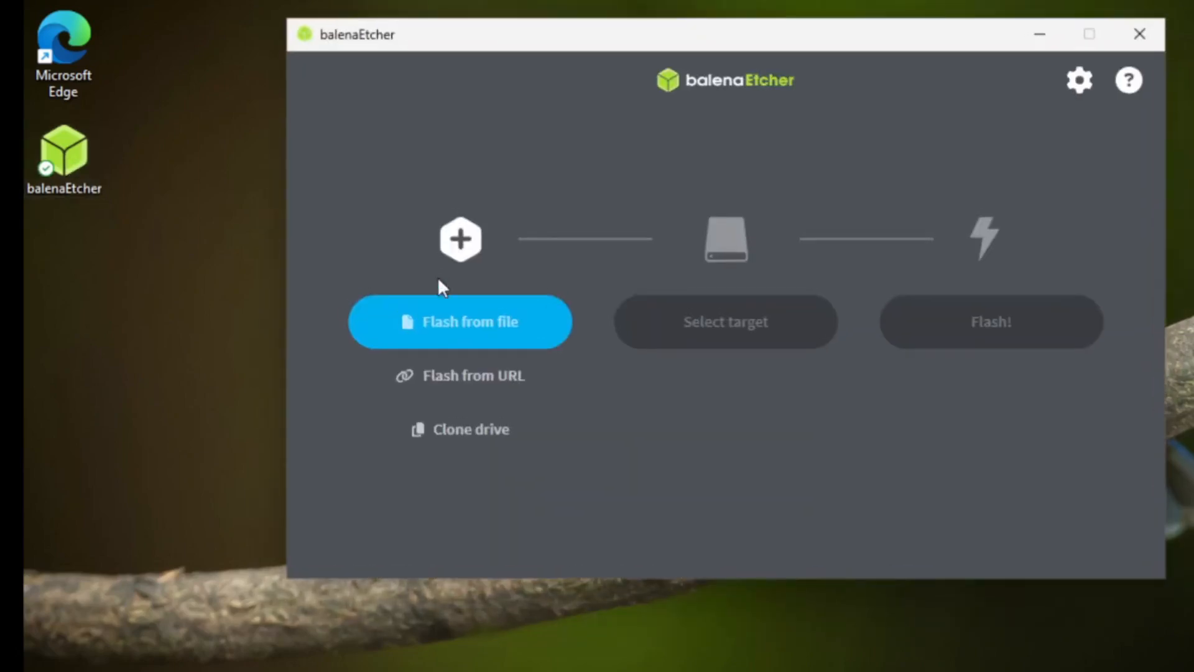
{"action": "left_click", "coordinate": [475, 323]}
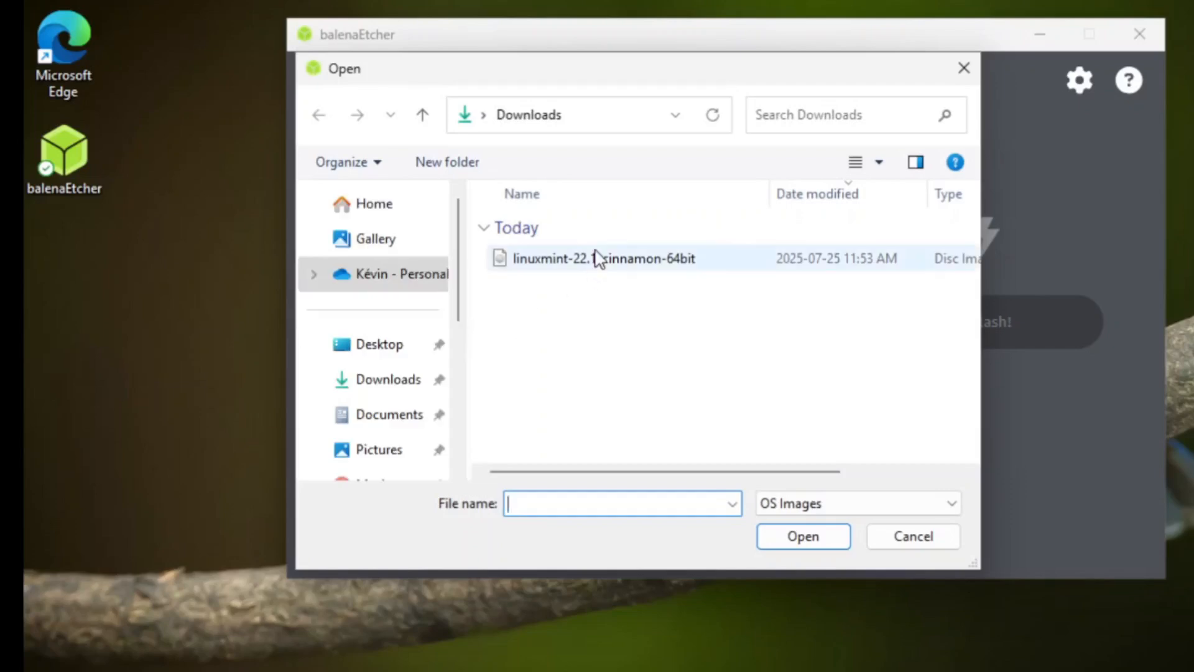
{"action": "double_click", "coordinate": [594, 260]}
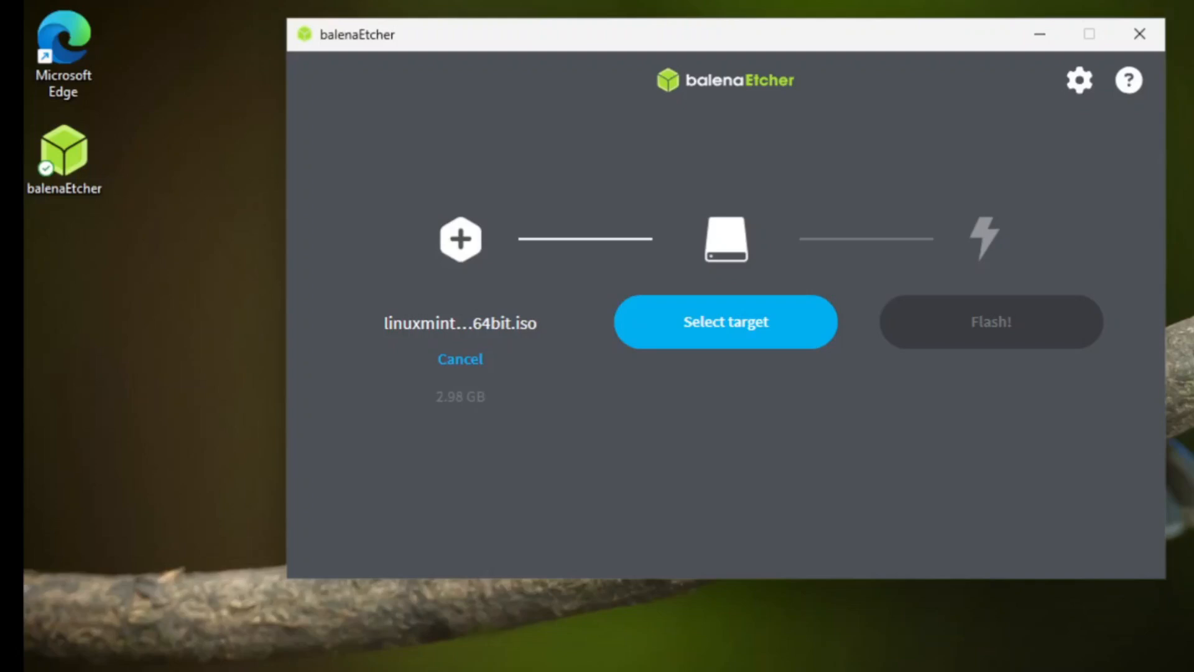
Select the Kingston DataTraveler G3 USB device as the flash target
{"action": "left_click", "coordinate": [729, 330]}
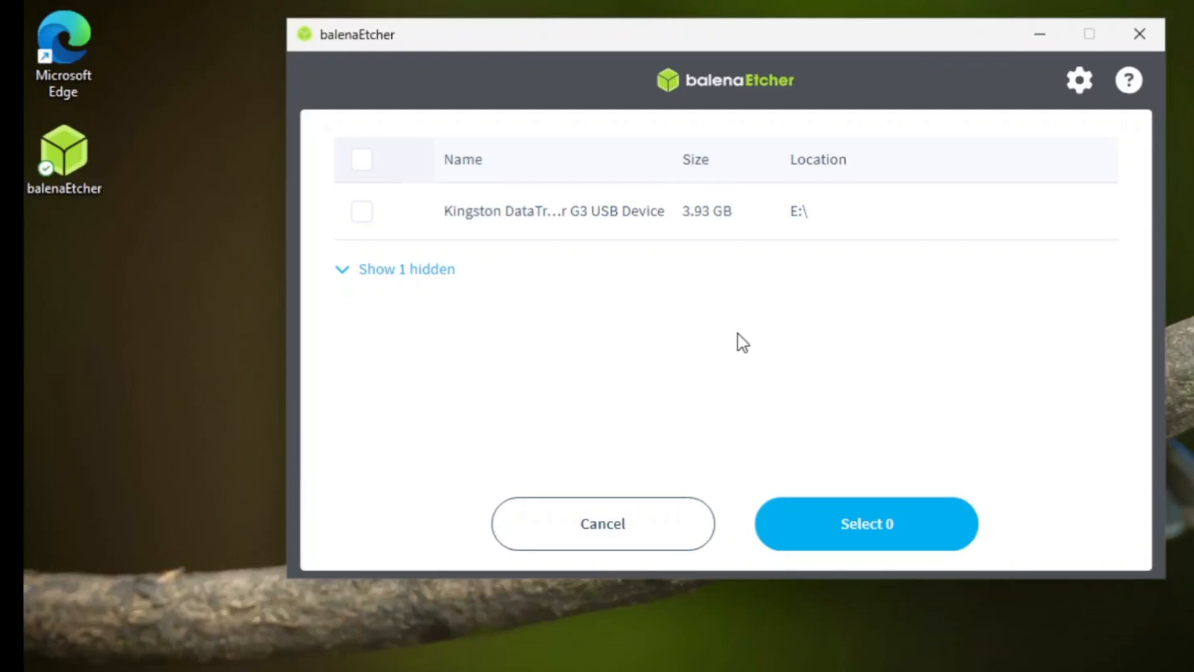
{"action": "left_click", "coordinate": [363, 228]}
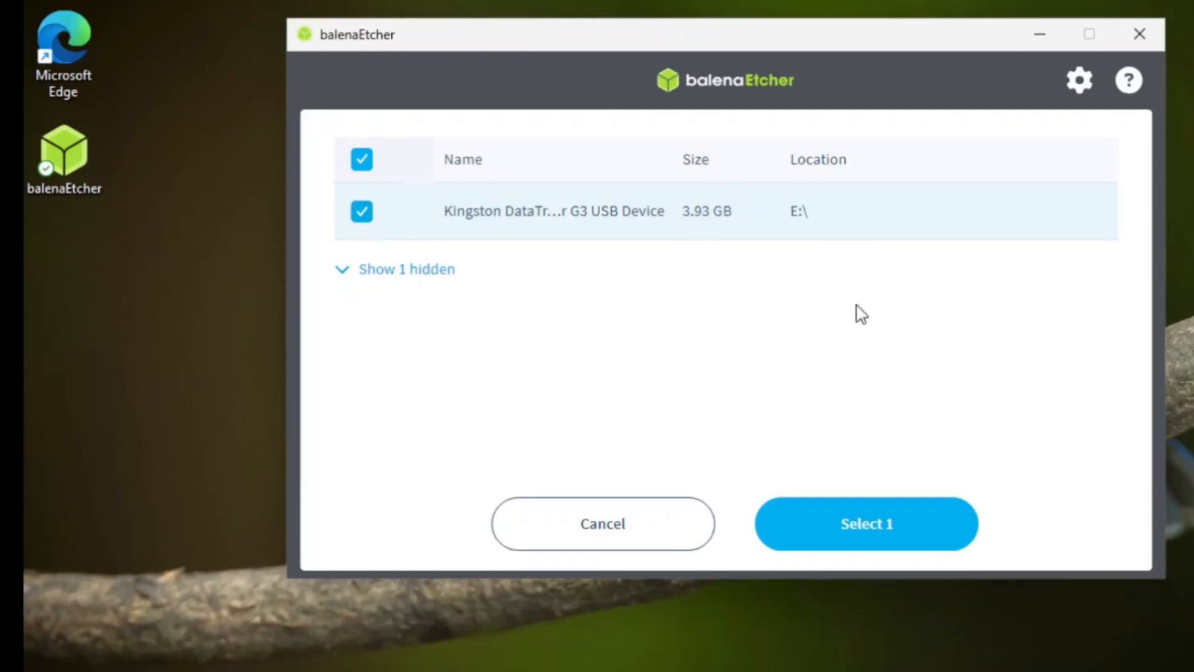
{"action": "left_click", "coordinate": [861, 529]}
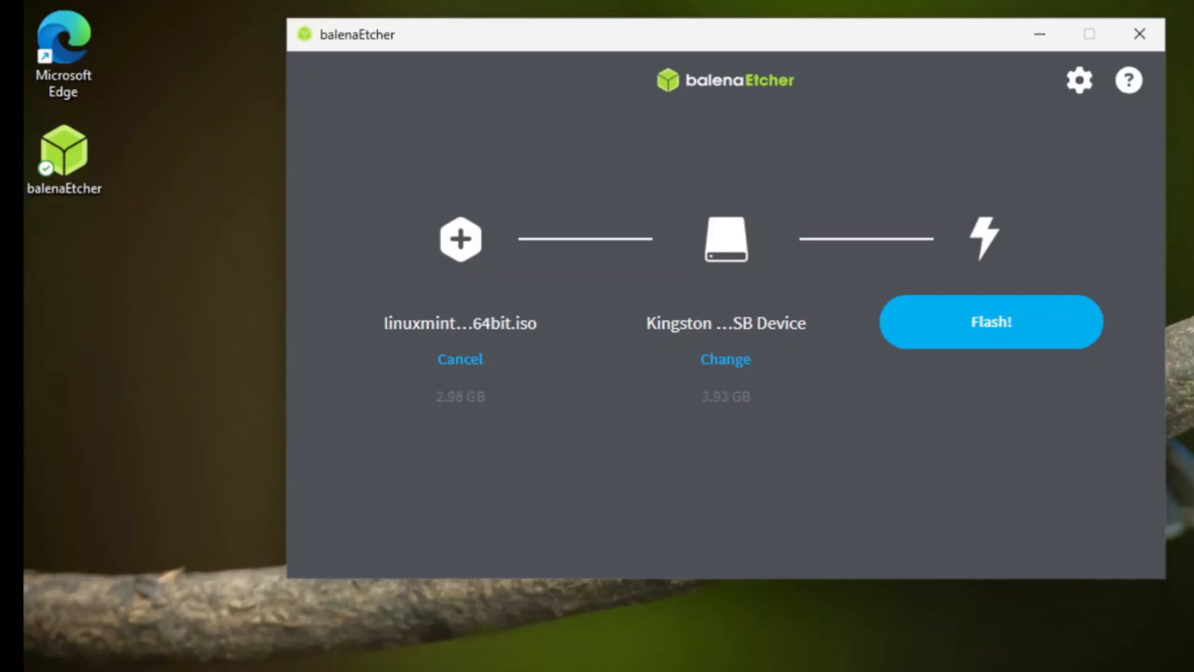
Flash the image to the USB drive, allowing the administrator prompt, and close Etcher when completed
{"action": "left_click", "coordinate": [988, 317]}
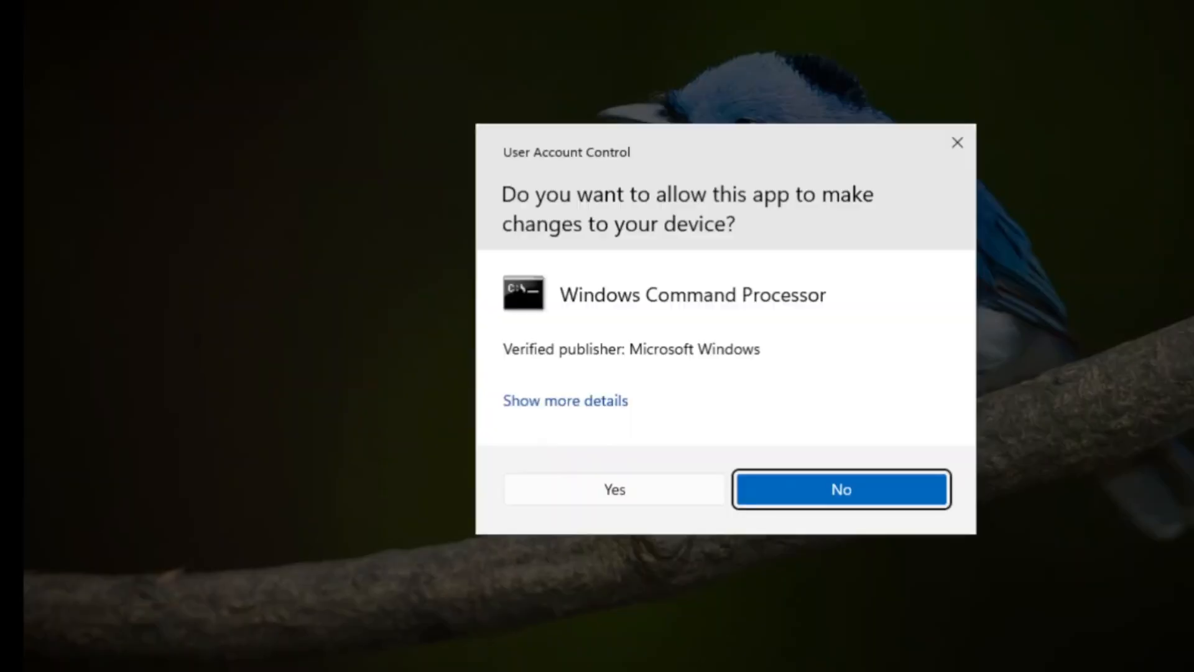
{"action": "left_click", "coordinate": [619, 495]}
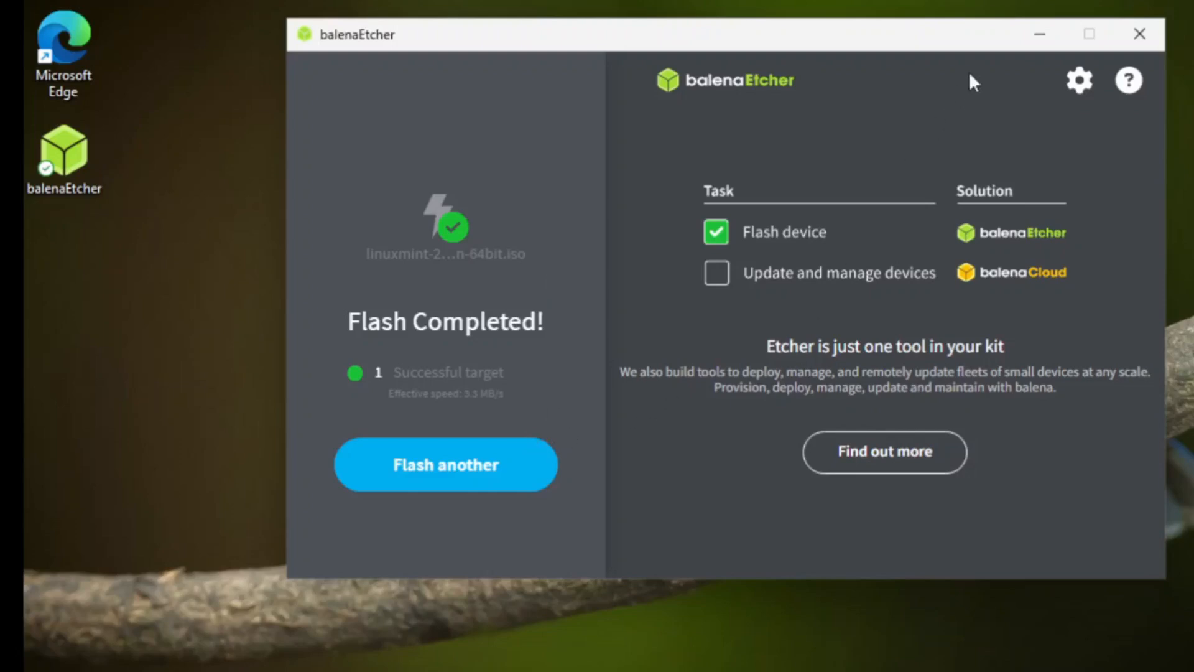
{"action": "left_click", "coordinate": [1140, 33]}
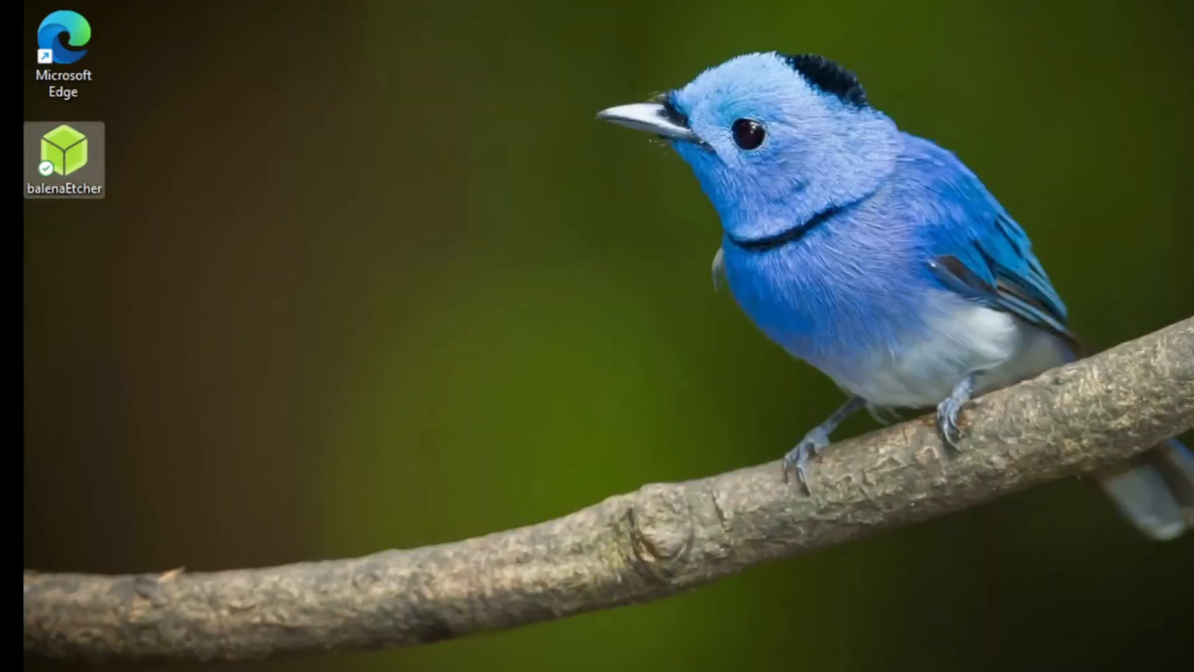
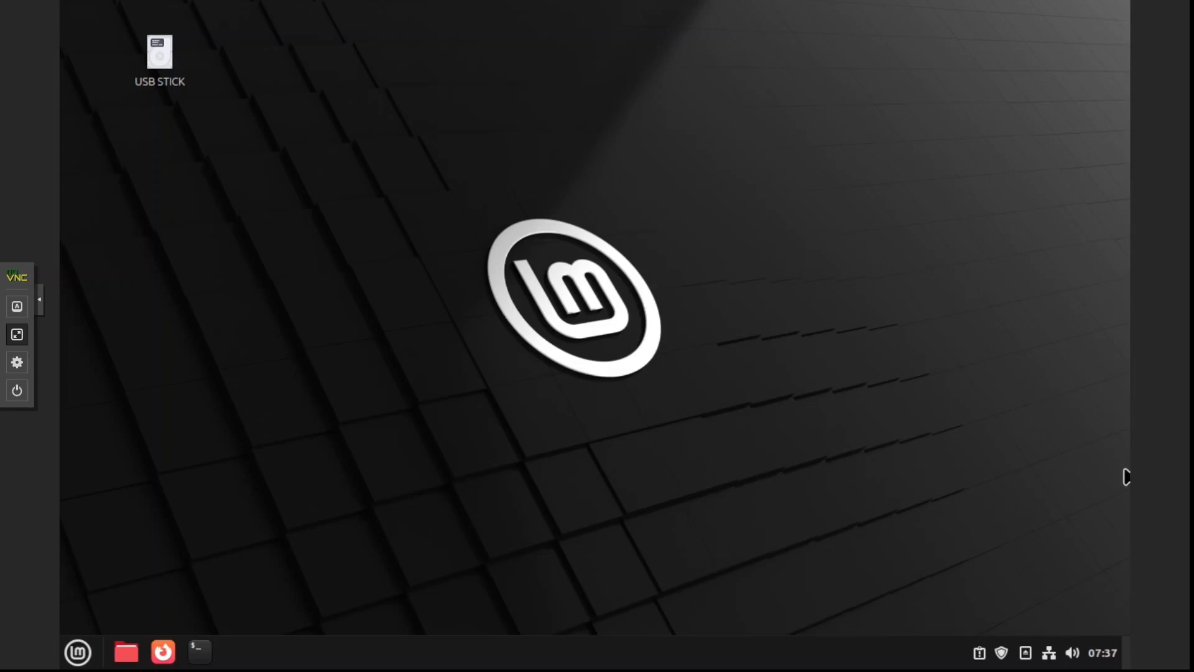
Open Firefox and search the web for balena etcher
{"action": "left_click", "coordinate": [163, 651]}
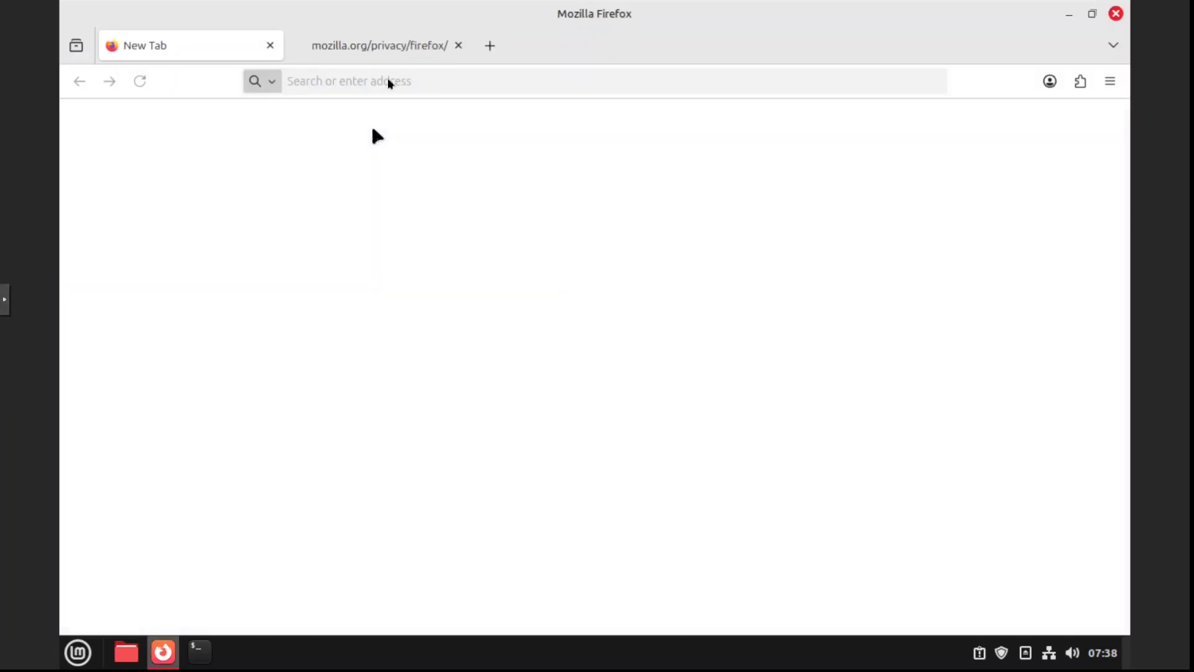
{"action": "left_click", "coordinate": [459, 46]}
{"action": "left_click", "coordinate": [448, 80]}
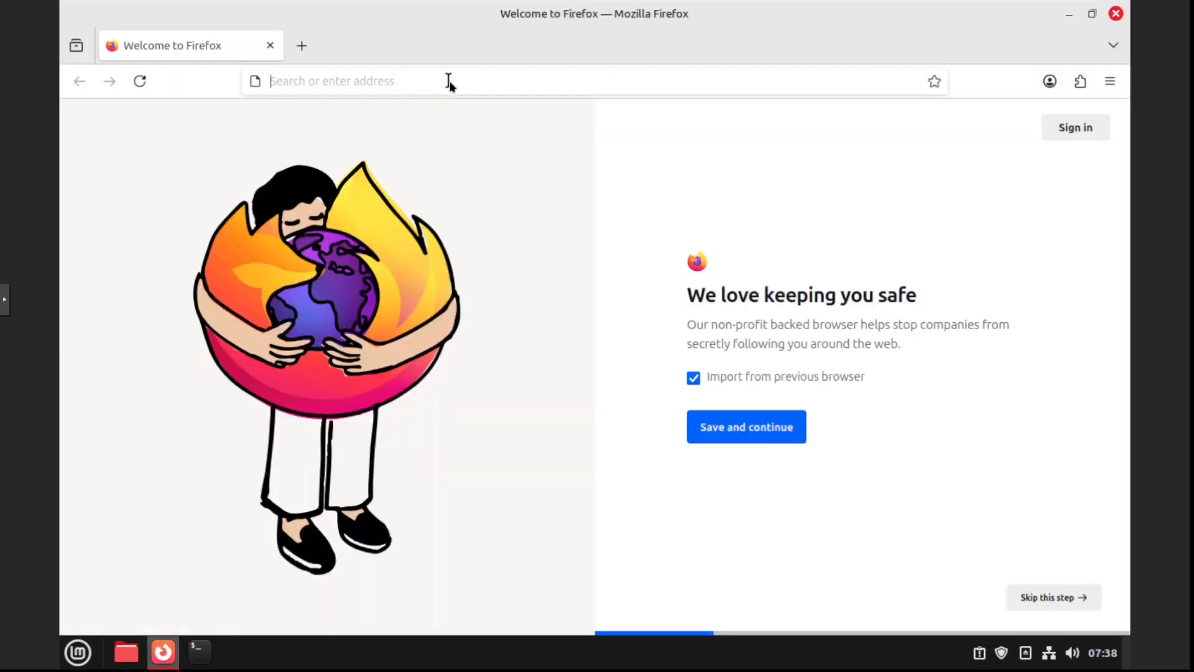
{"action": "type", "text": "balena etcher"}
{"action": "key", "text": "Return"}
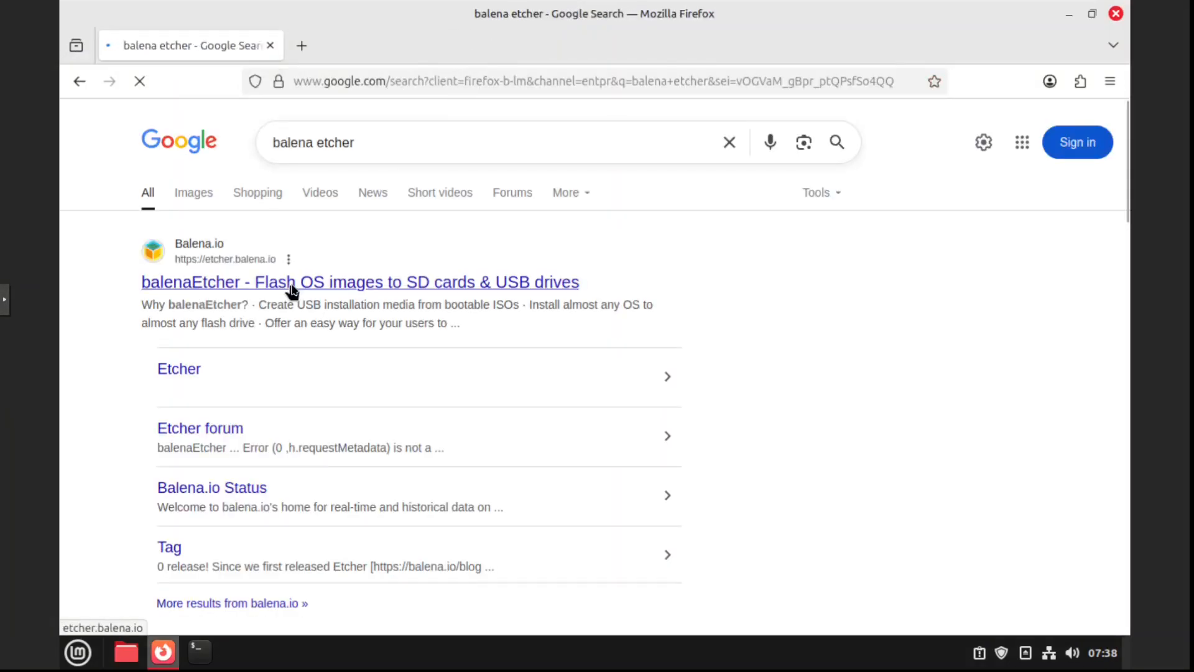
Open the balenaEtcher website from the results and go to its Download Etcher section
{"action": "left_click", "coordinate": [291, 287]}
{"action": "left_click", "coordinate": [762, 592]}
{"action": "scroll", "coordinate": [487, 522], "scroll_direction": "down", "scroll_amount": 3}
{"action": "left_click", "coordinate": [1049, 595]}
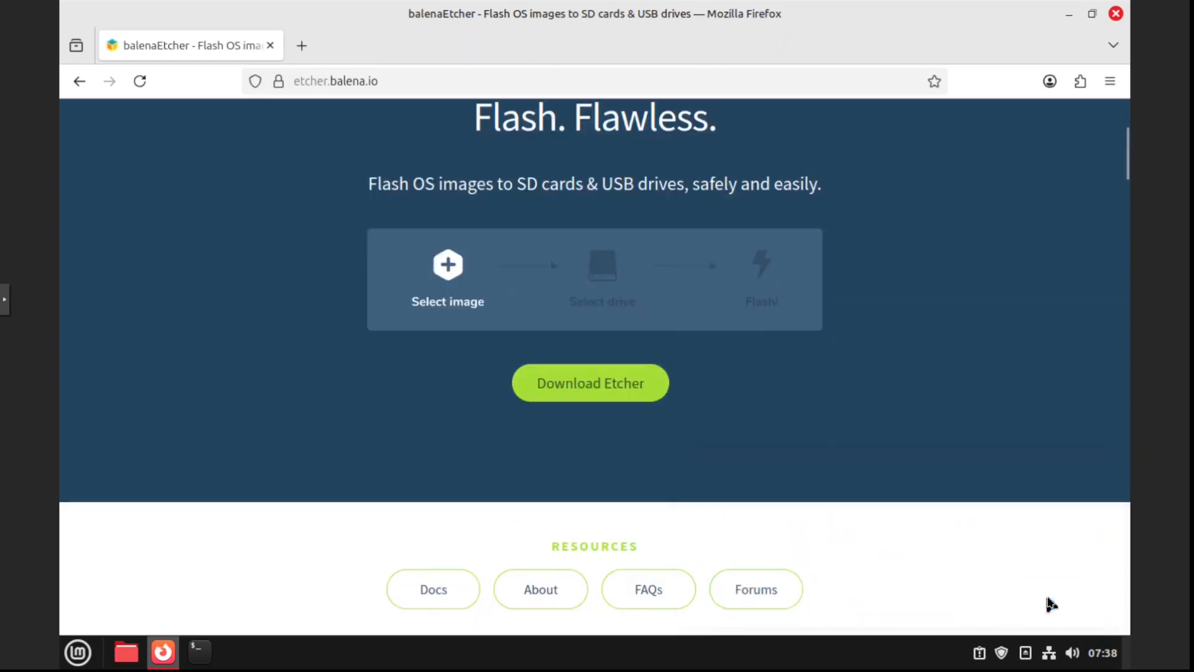
{"action": "left_click", "coordinate": [590, 389]}
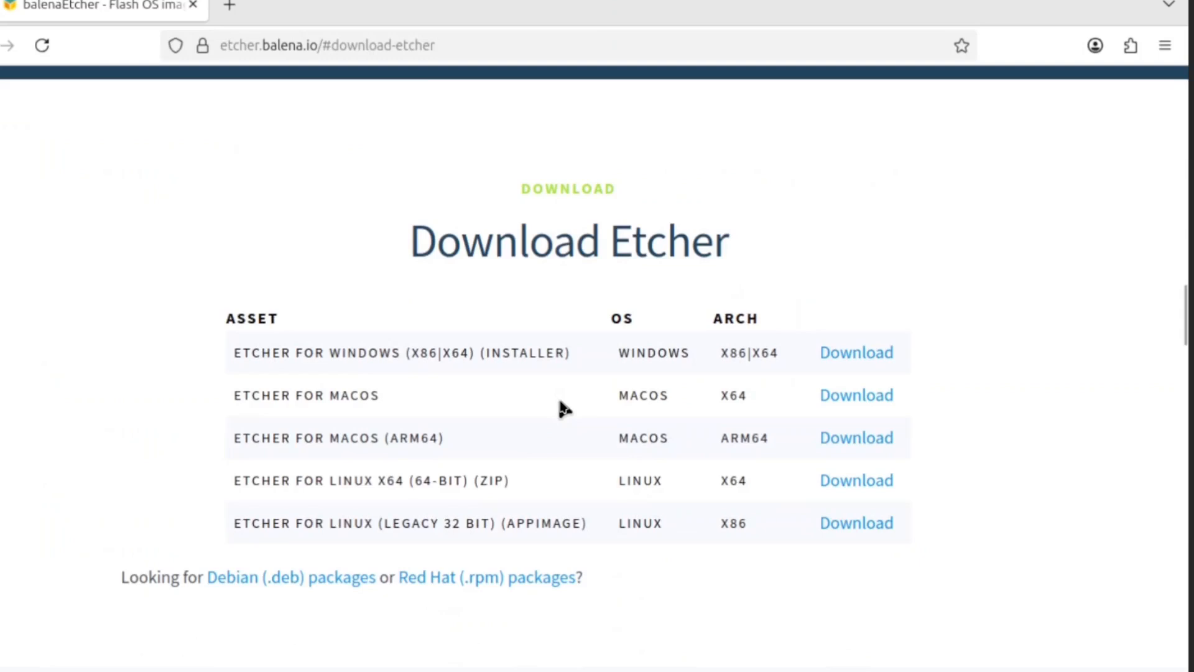
Download the Etcher for Linux x64 (64-bit) zip package
{"action": "scroll", "coordinate": [561, 405], "scroll_direction": "down", "scroll_amount": 2}
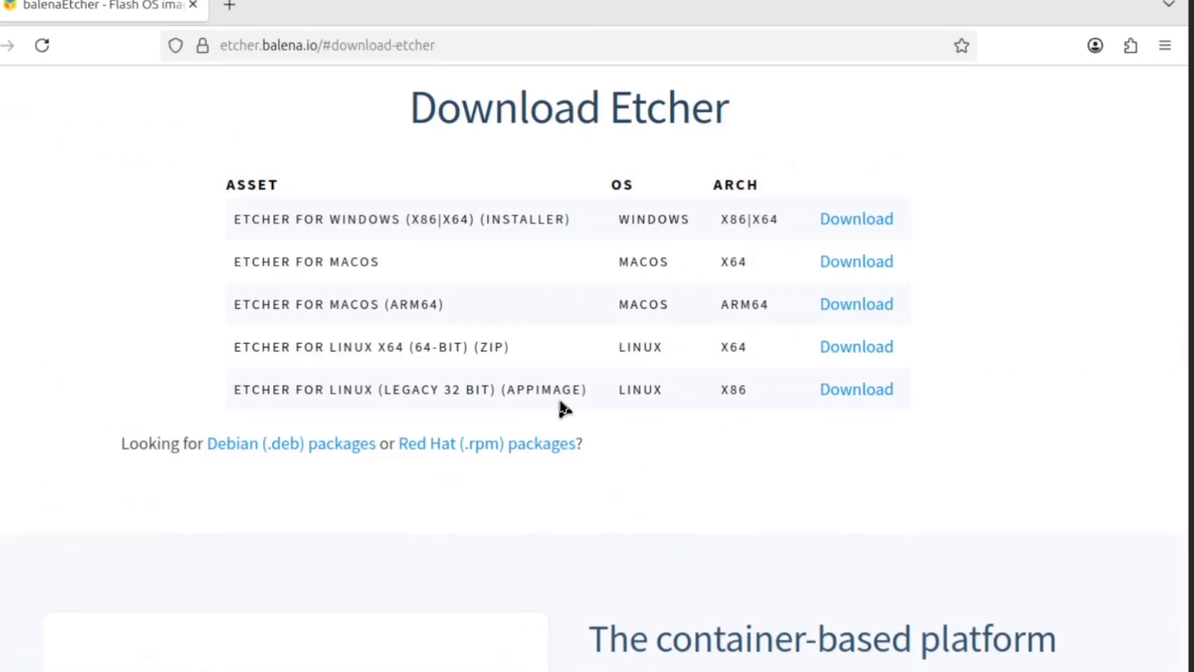
{"action": "left_click", "coordinate": [840, 353]}
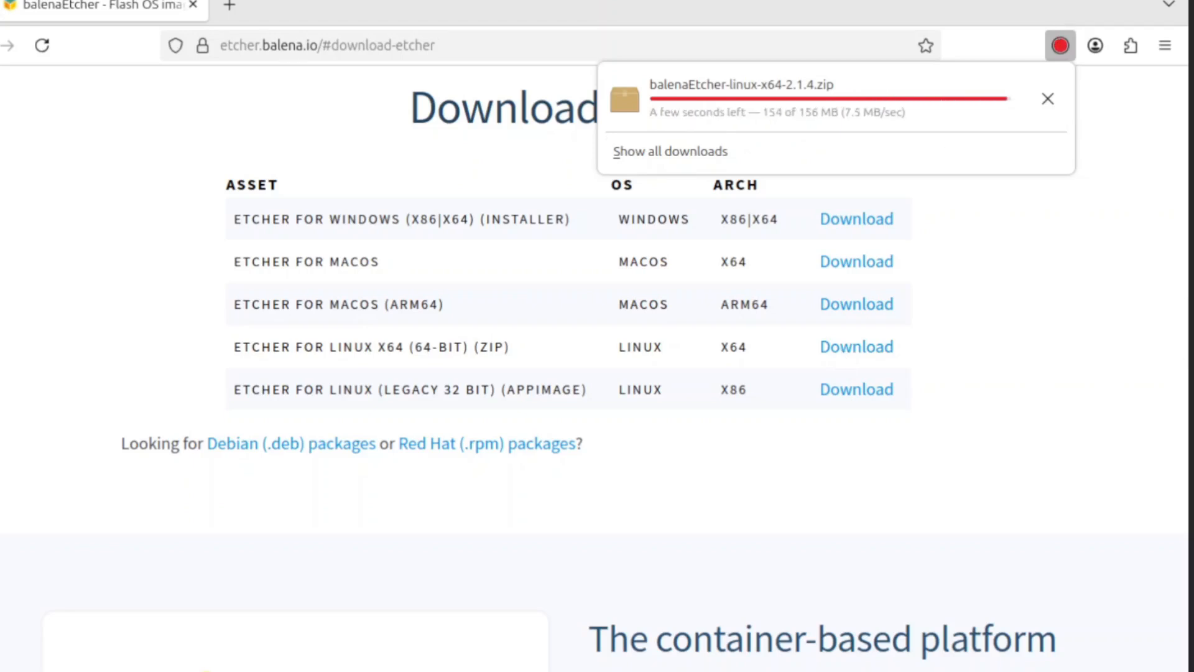
{"action": "key", "text": "Escape"}
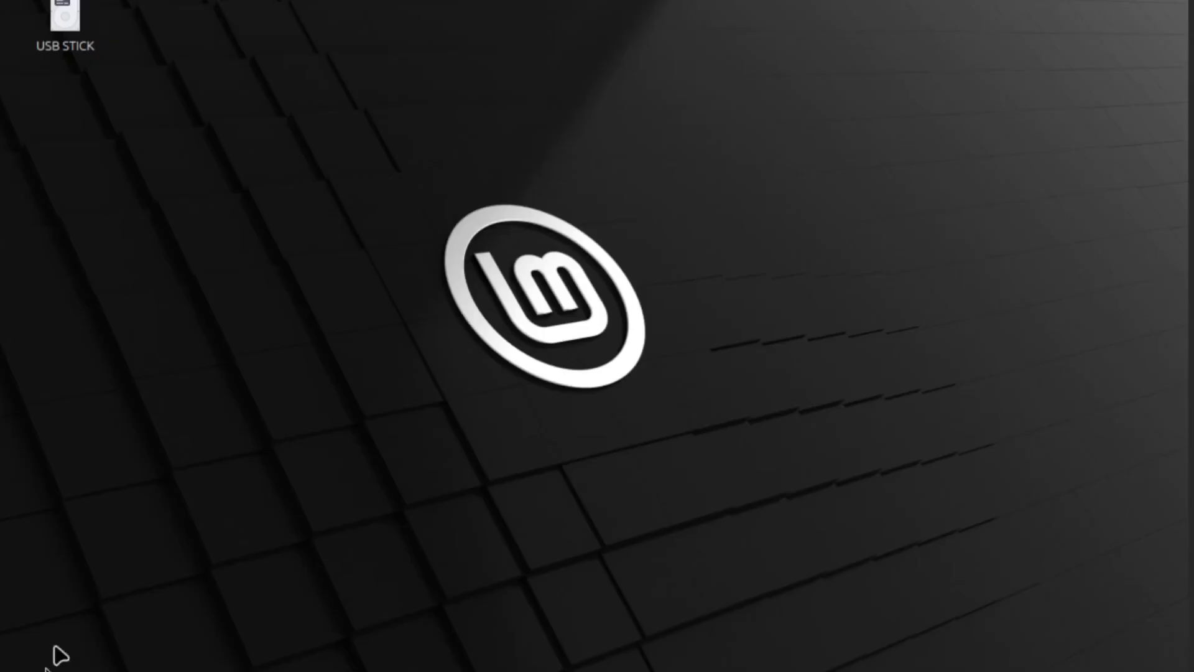
Open the Downloads folder and extract the balenaEtcher-linux-x64-2.1.4.zip archive there
{"action": "left_click", "coordinate": [45, 671]}
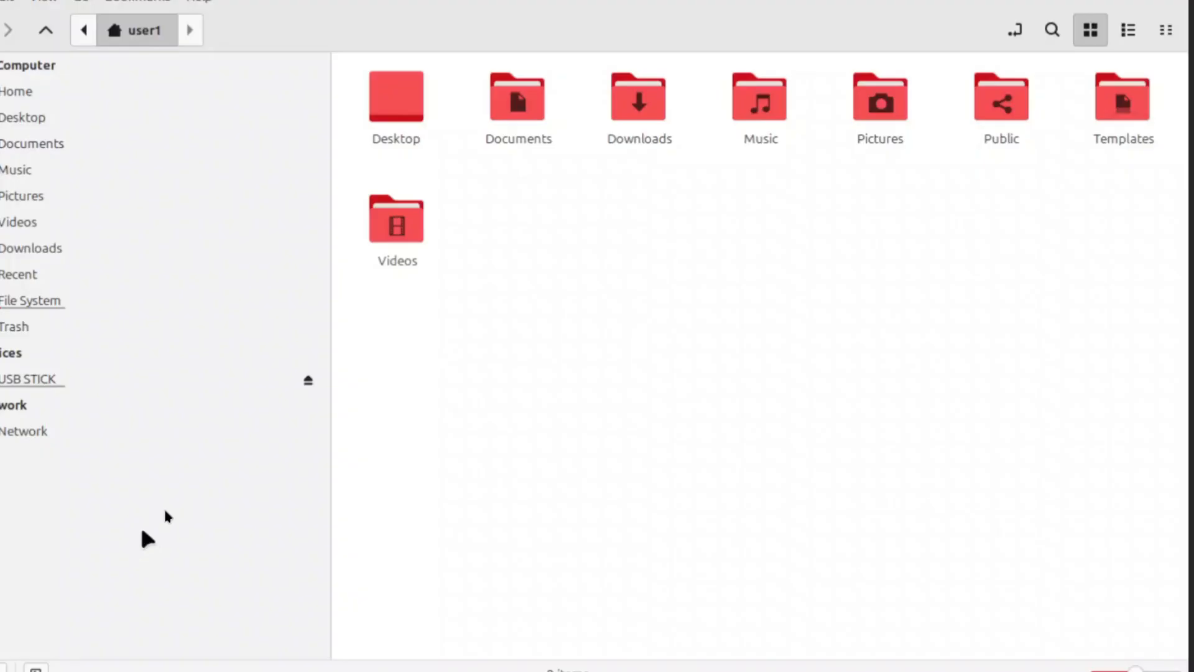
{"action": "double_click", "coordinate": [660, 115]}
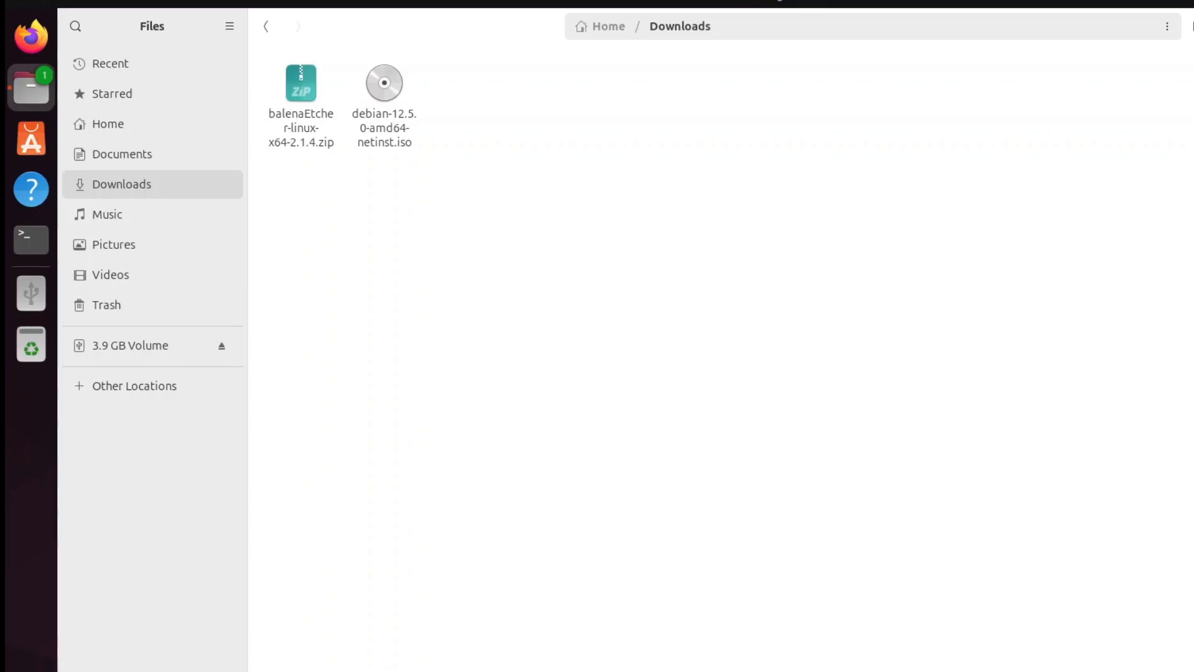
{"action": "right_click", "coordinate": [294, 94]}
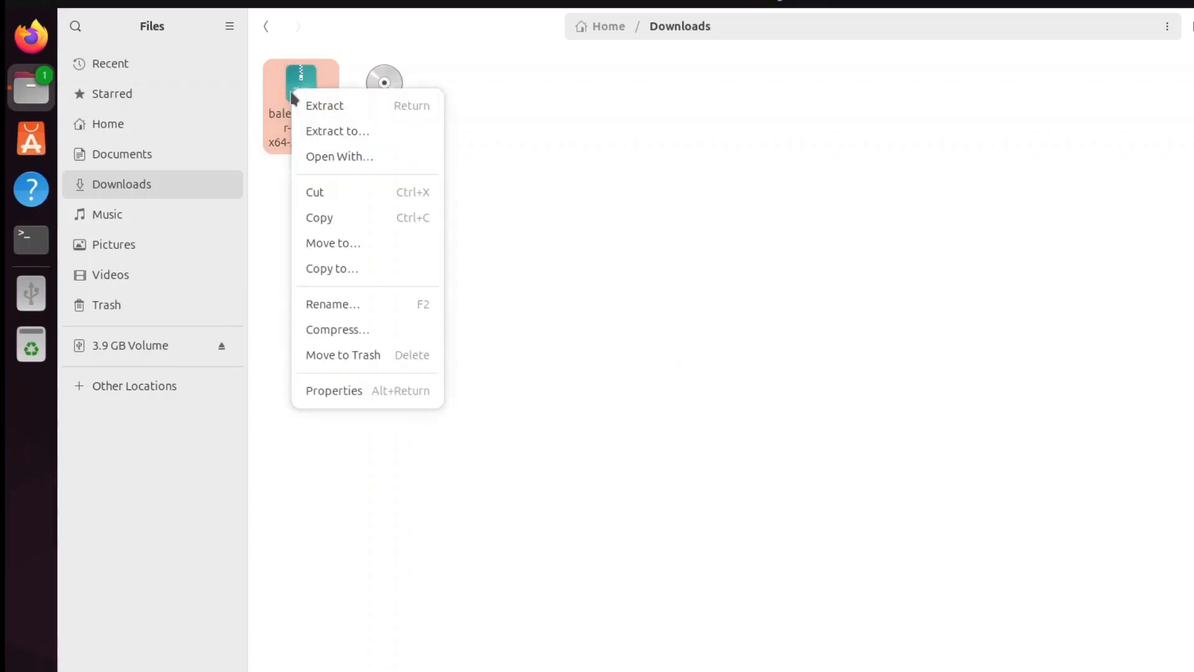
{"action": "left_click", "coordinate": [315, 106]}
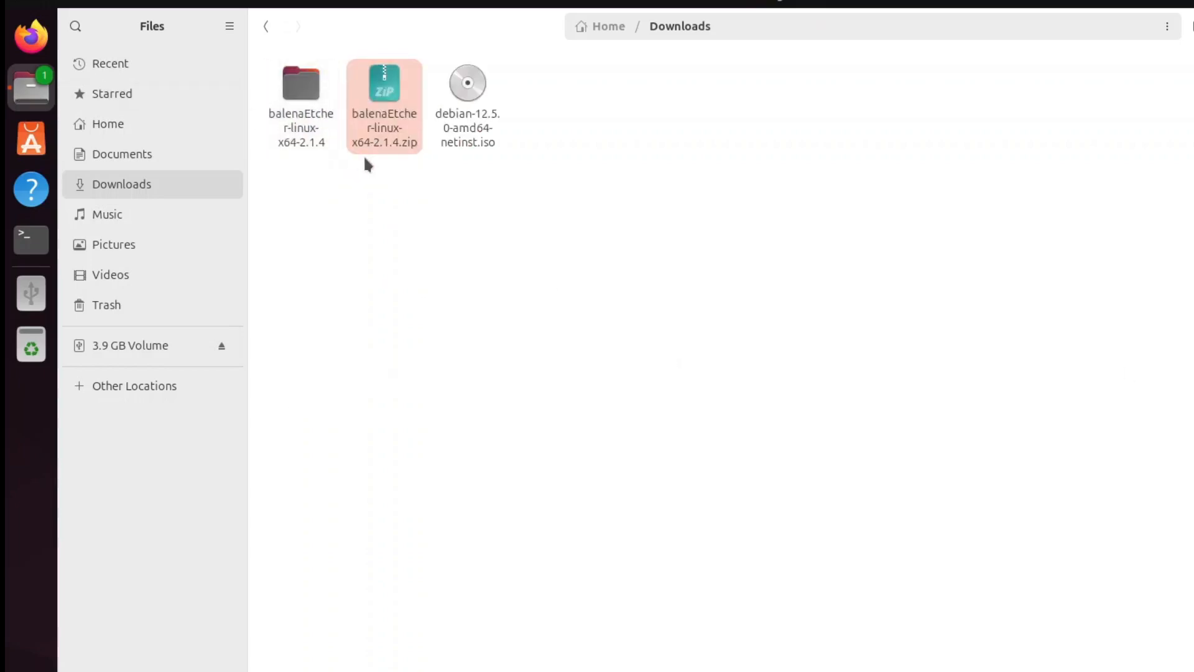
Open the extracted balenaEtcher folders and launch the balena-etcher executable
{"action": "double_click", "coordinate": [314, 103]}
{"action": "double_click", "coordinate": [314, 104]}
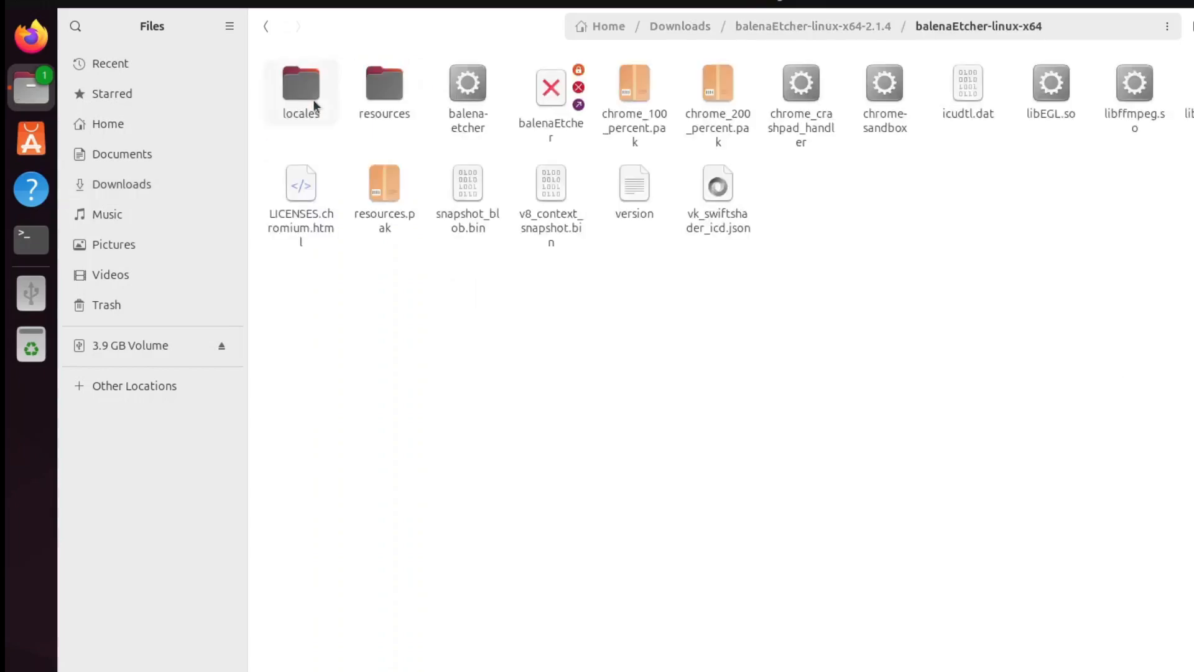
{"action": "left_click", "coordinate": [457, 99]}
{"action": "double_click", "coordinate": [458, 99]}
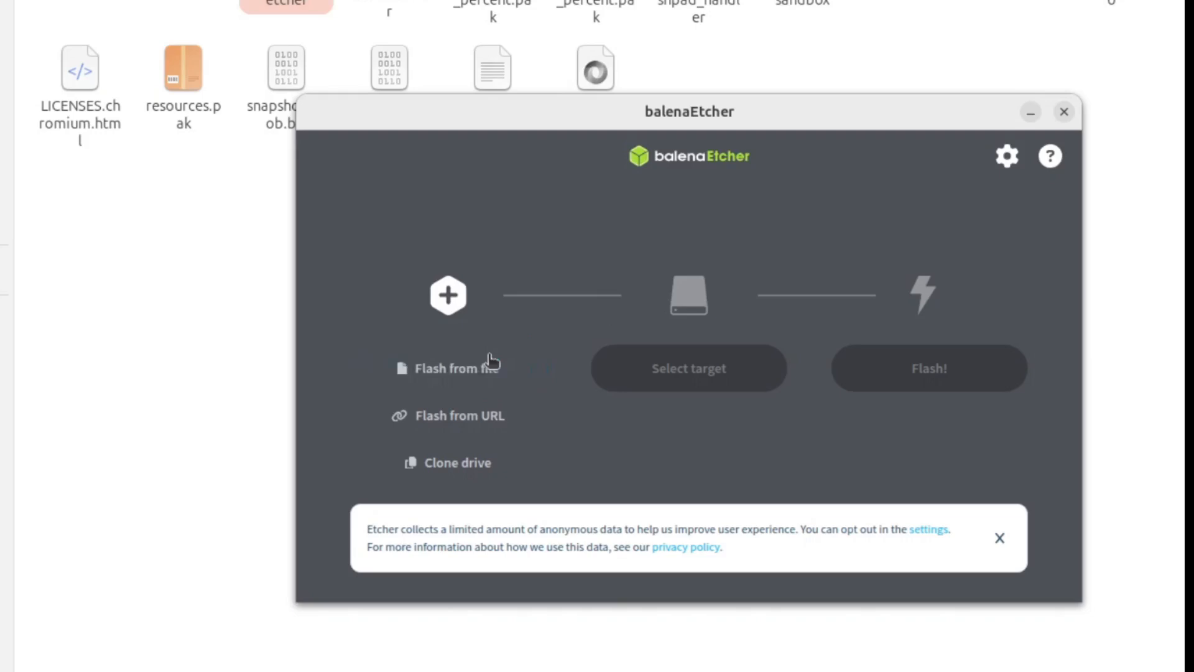
Load the debian-12.5.0-amd64-netinst.iso image from Downloads via Flash from file
{"action": "left_click", "coordinate": [479, 367]}
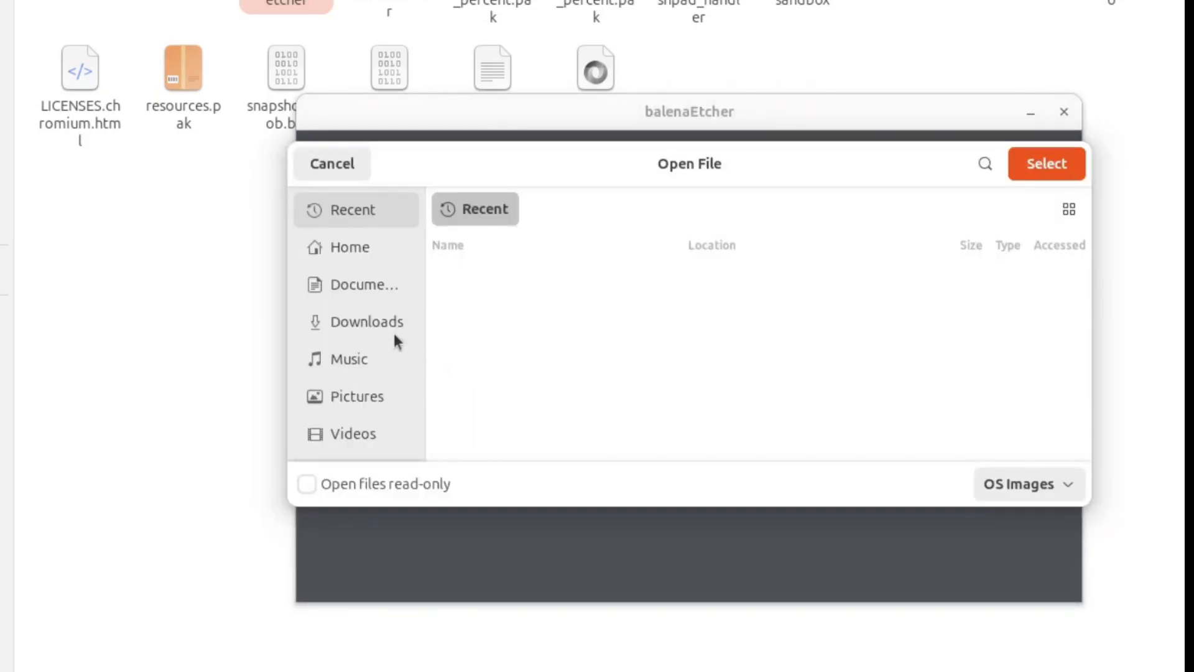
{"action": "left_click", "coordinate": [373, 323]}
{"action": "double_click", "coordinate": [550, 355]}
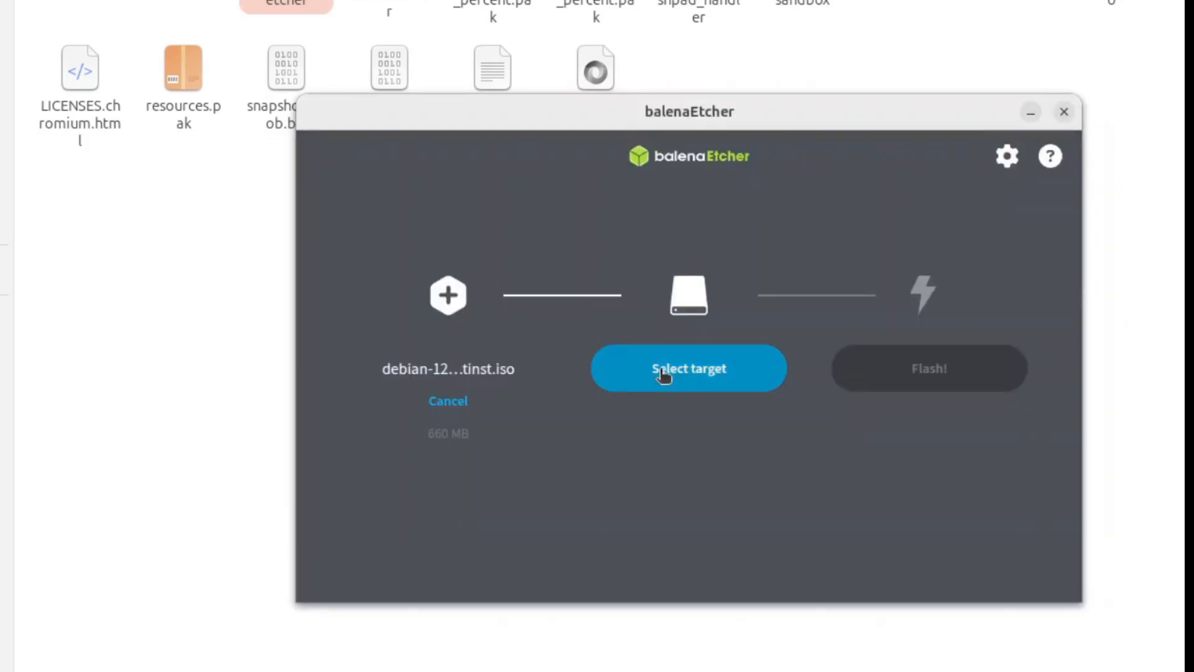
Select the Kingston DataTraveler G3 drive as the flash target
{"action": "left_click", "coordinate": [658, 372]}
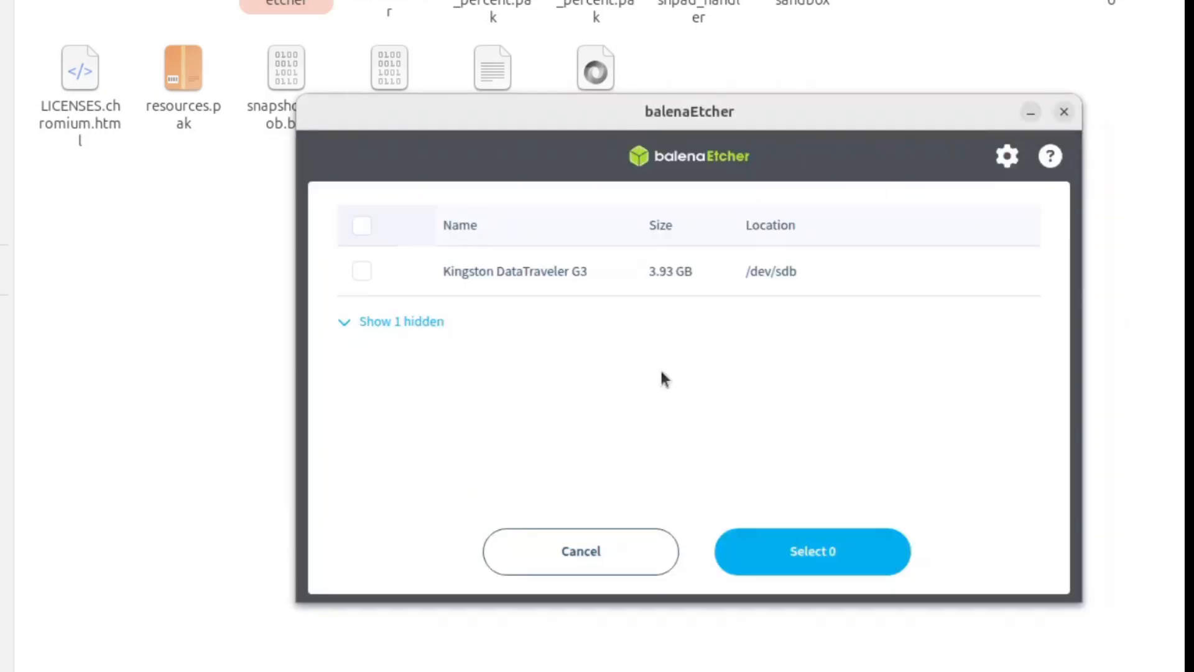
{"action": "left_click", "coordinate": [361, 272]}
{"action": "left_click", "coordinate": [788, 550]}
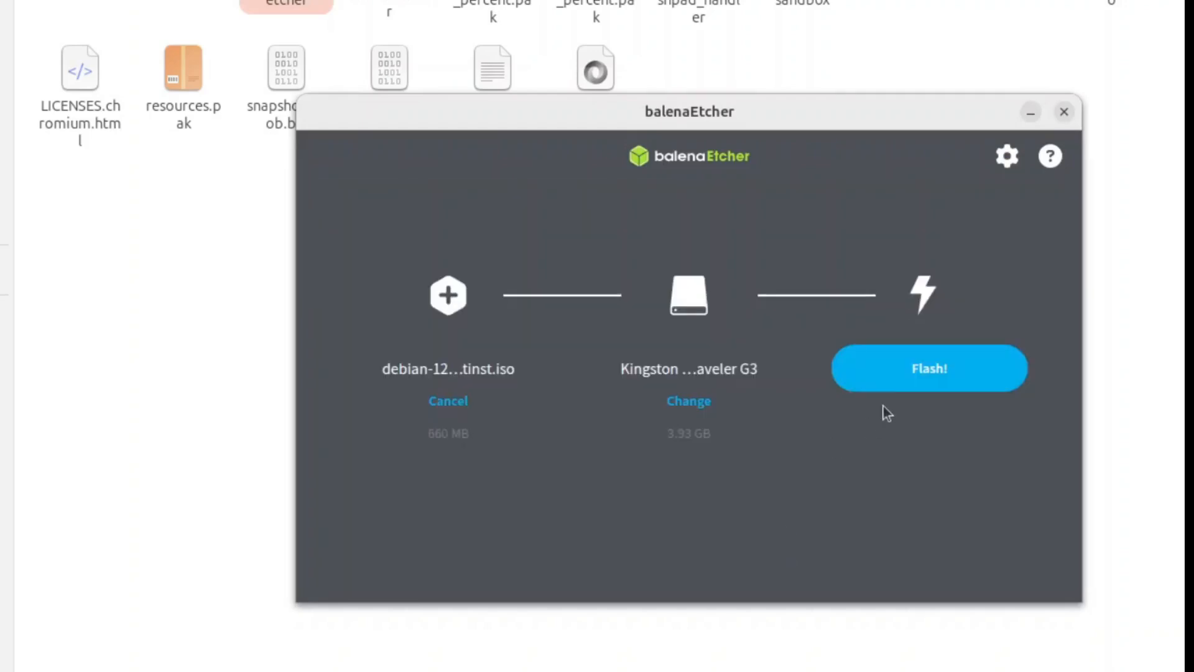
Start flashing and enter the account password to authenticate
{"action": "left_click", "coordinate": [897, 383]}
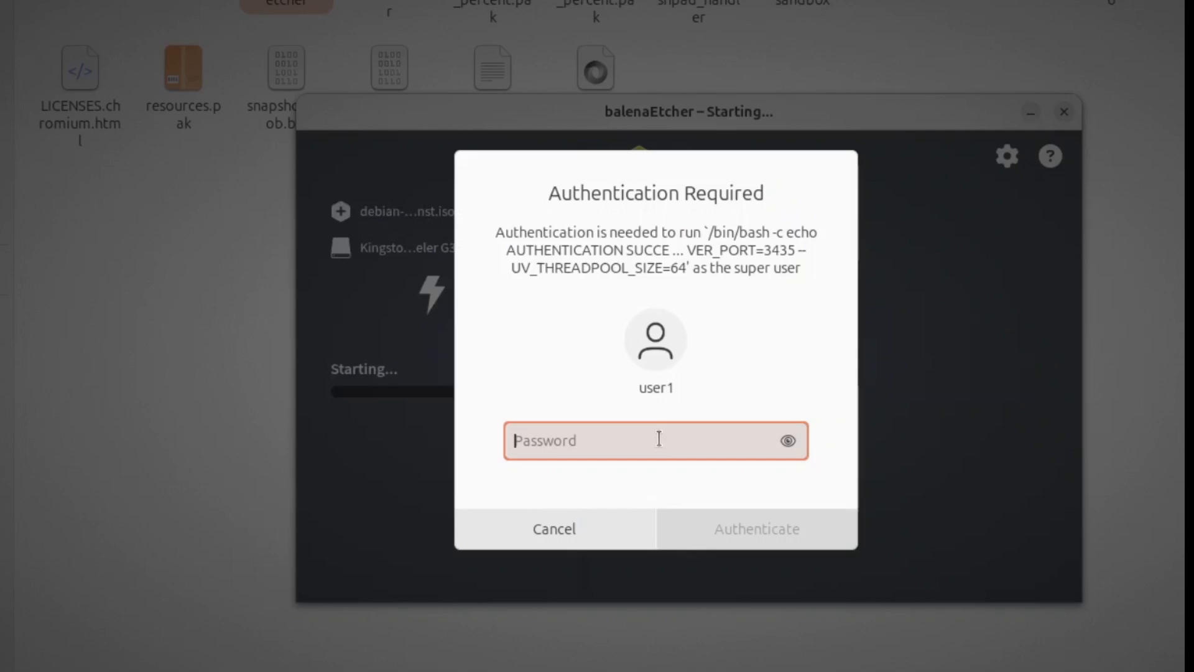
{"action": "type", "text": "*"}
{"action": "key", "text": "Return"}
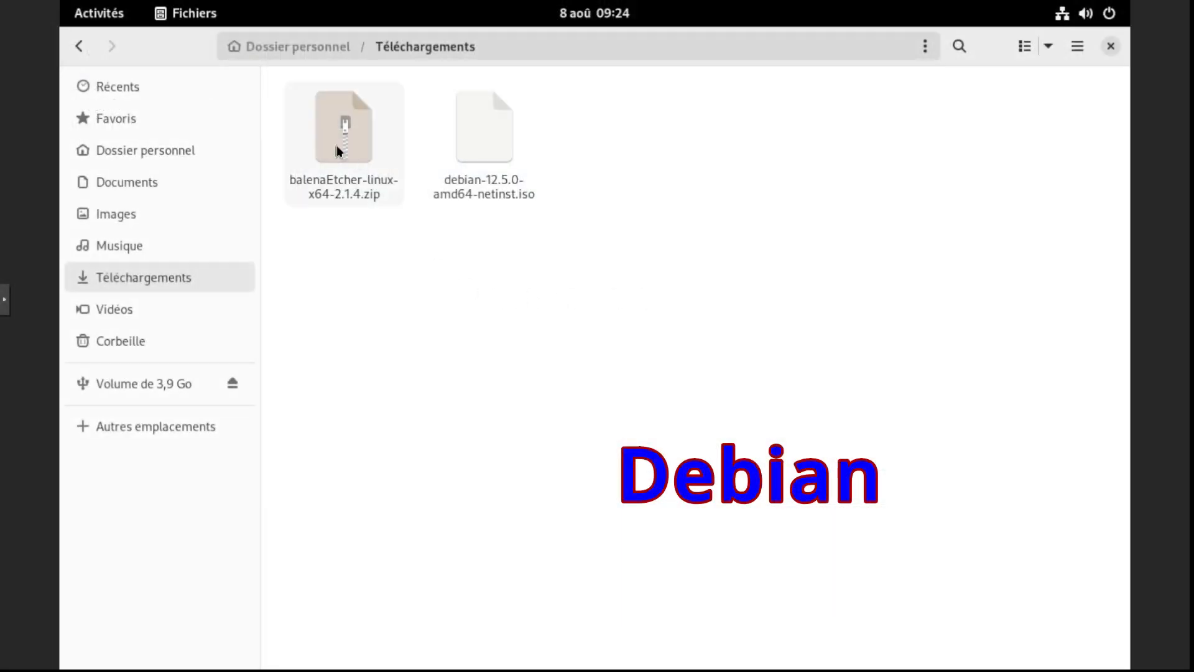
Extract the balenaEtcher-linux-x64-2.1.4.zip archive in Téléchargements and open the extracted folder
{"action": "right_click", "coordinate": [338, 149]}
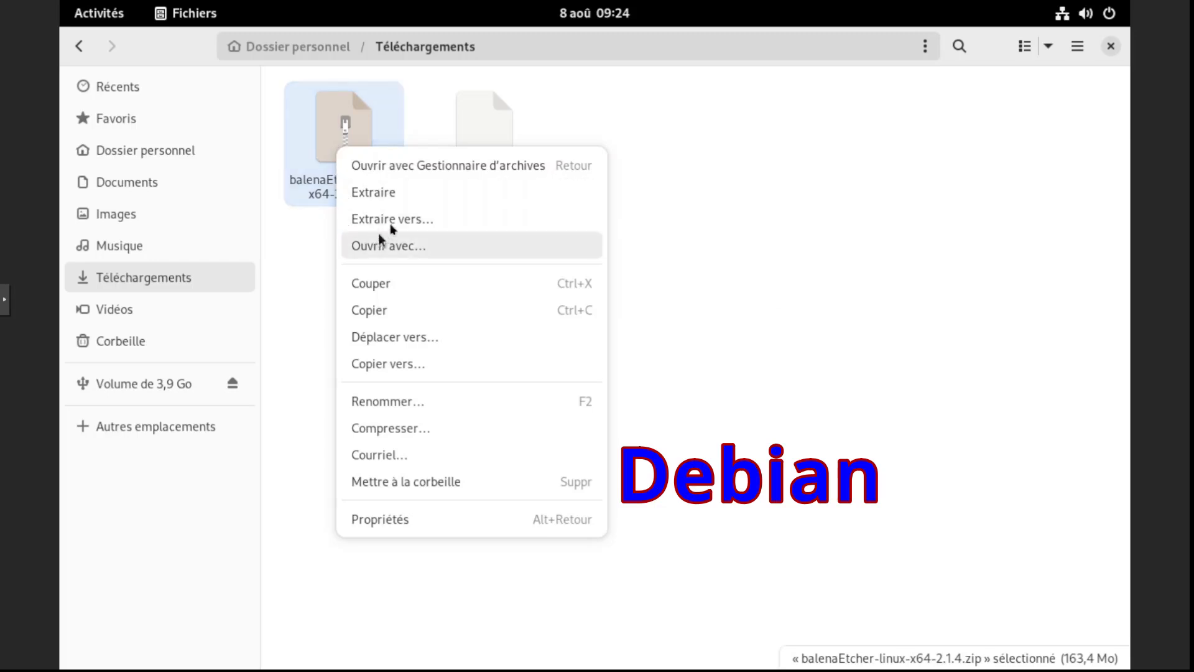
{"action": "left_click", "coordinate": [397, 203]}
{"action": "left_click", "coordinate": [361, 128]}
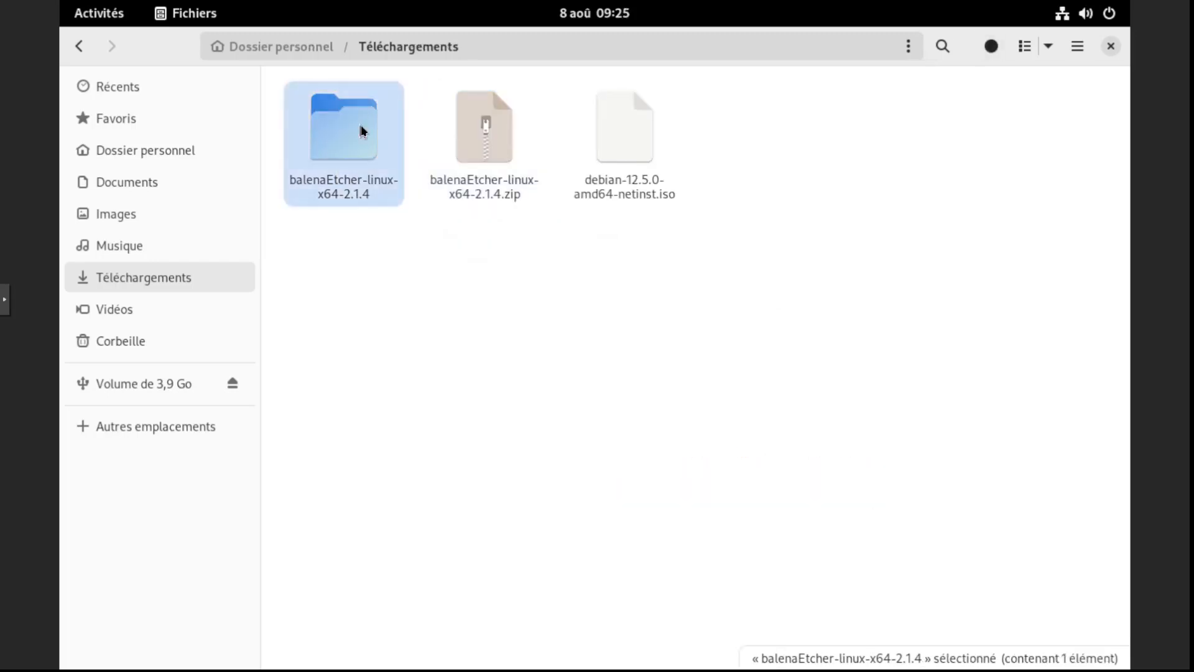
{"action": "double_click", "coordinate": [360, 128]}
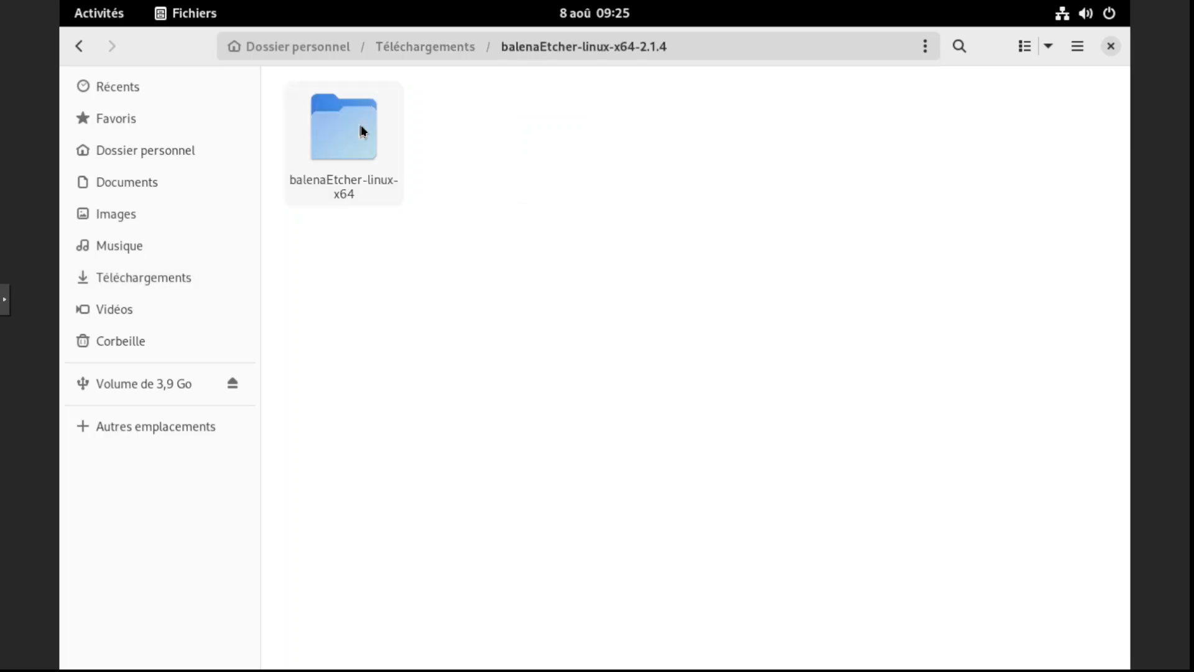
Launch balena-etcher and load the debian-12.5.0-amd64-netinst.iso image from Téléchargements via Flash from file
{"action": "double_click", "coordinate": [363, 130]}
{"action": "double_click", "coordinate": [498, 124]}
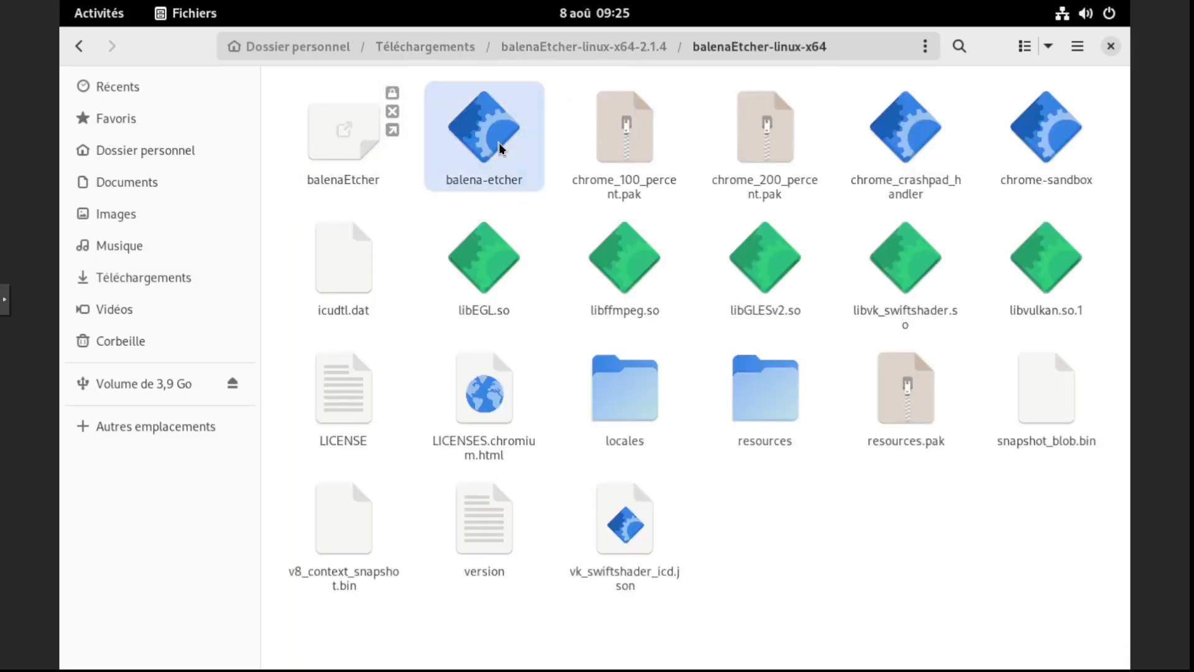
{"action": "left_click", "coordinate": [413, 341]}
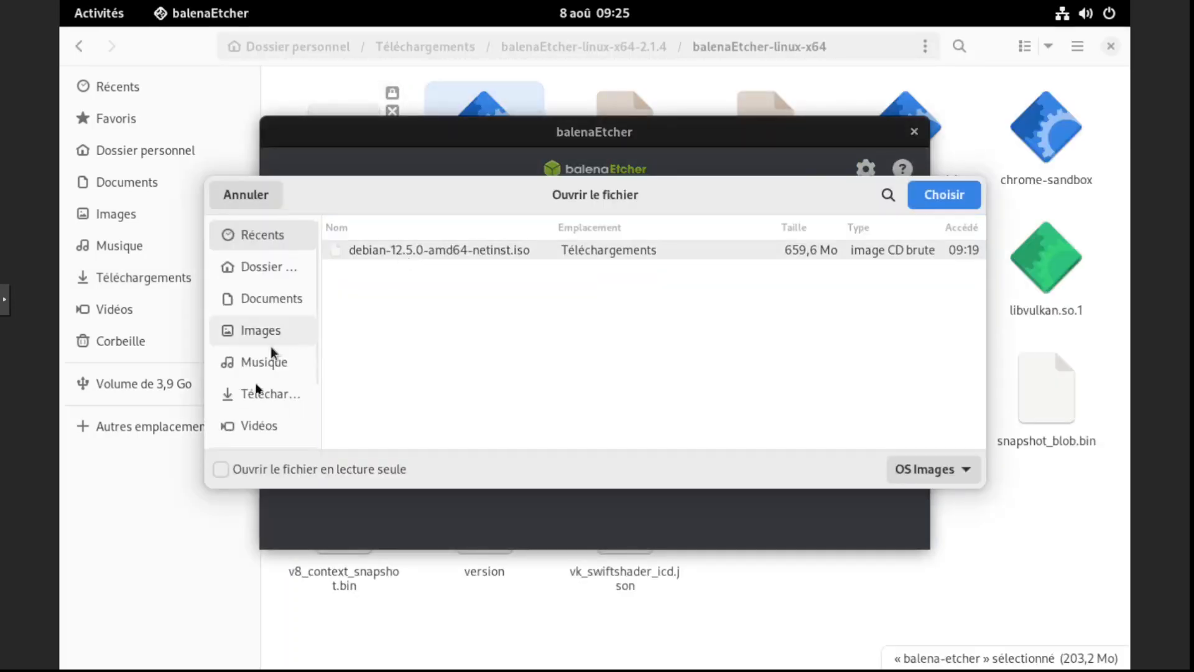
{"action": "left_click", "coordinate": [267, 393]}
{"action": "double_click", "coordinate": [393, 325]}
Select the Kingston DataTraveler G3 drive as the flash target
{"action": "left_click", "coordinate": [595, 350]}
{"action": "left_click", "coordinate": [317, 268]}
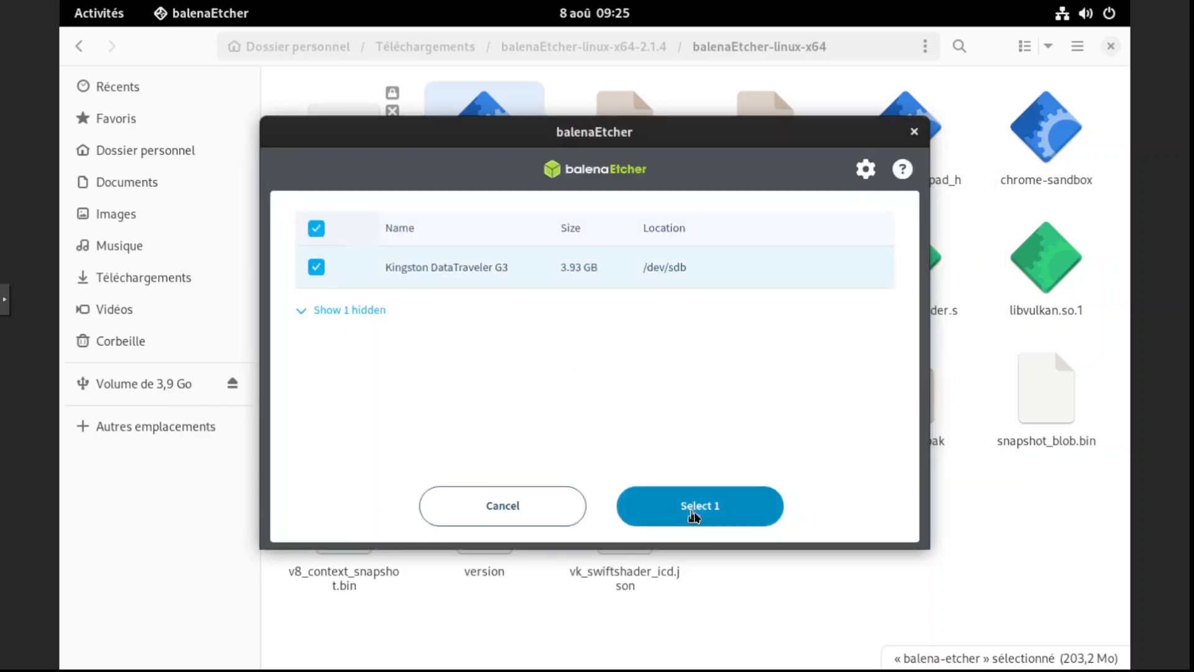
{"action": "left_click", "coordinate": [699, 505]}
Start flashing and enter the account password to authenticate
{"action": "left_click", "coordinate": [754, 361]}
{"action": "type", "text": "******"}
{"action": "key", "text": "Return"}
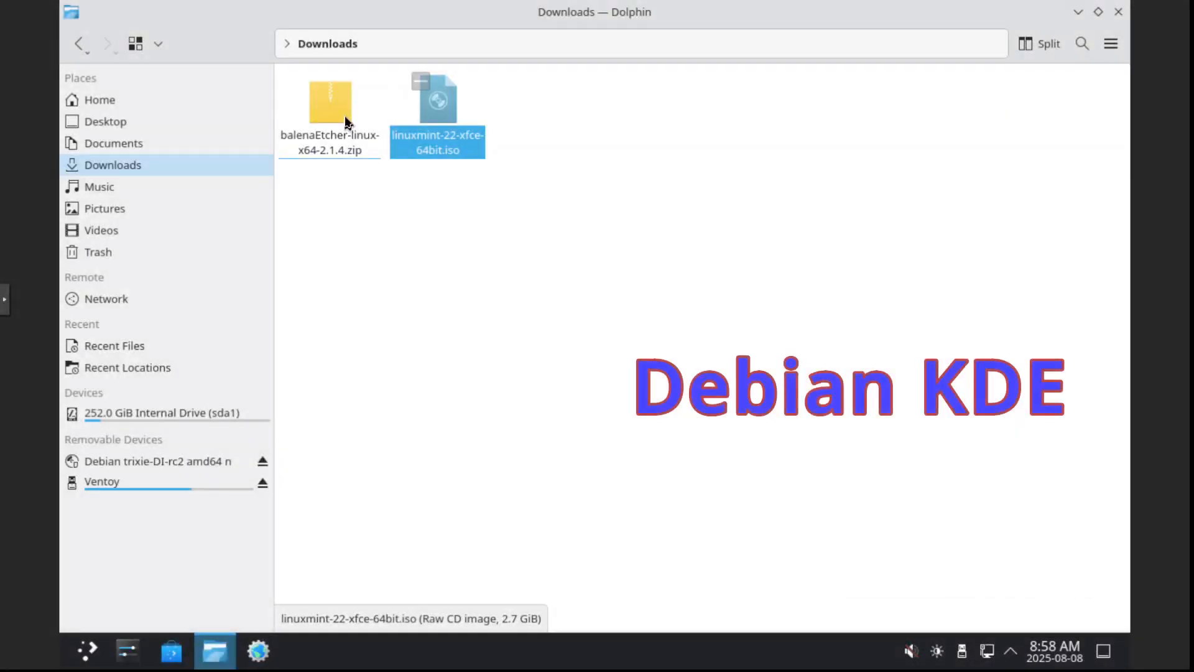
Extract the balenaEtcher-linux-x64-2.1.4.zip archive here in Downloads
{"action": "right_click", "coordinate": [343, 115]}
{"action": "mouse_move", "coordinate": [398, 426]}
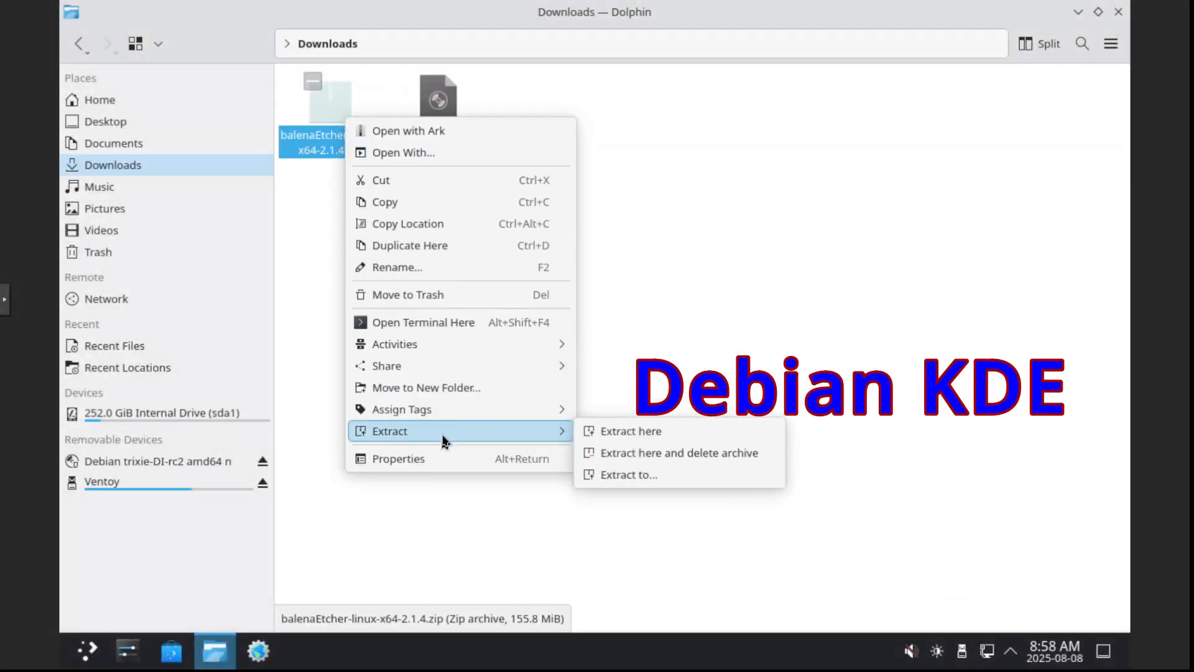
{"action": "left_click", "coordinate": [660, 443]}
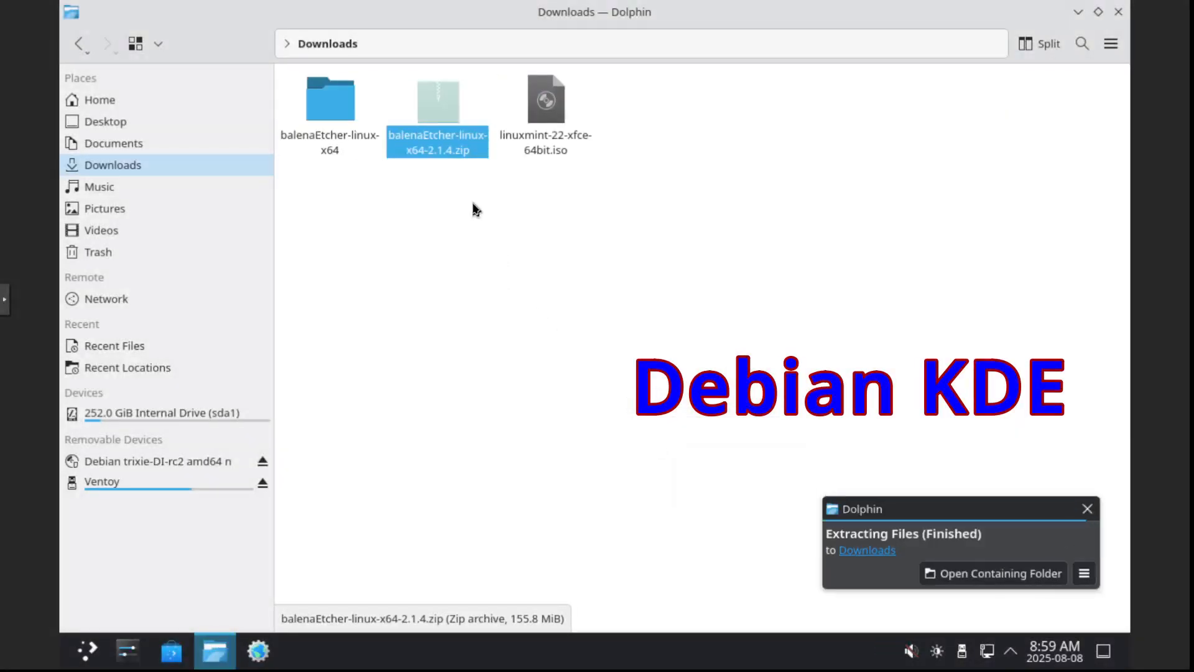
Open the balenaEtcher-linux-x64 folder and launch the balena-etcher executable
{"action": "left_click", "coordinate": [334, 104]}
{"action": "left_click", "coordinate": [334, 105]}
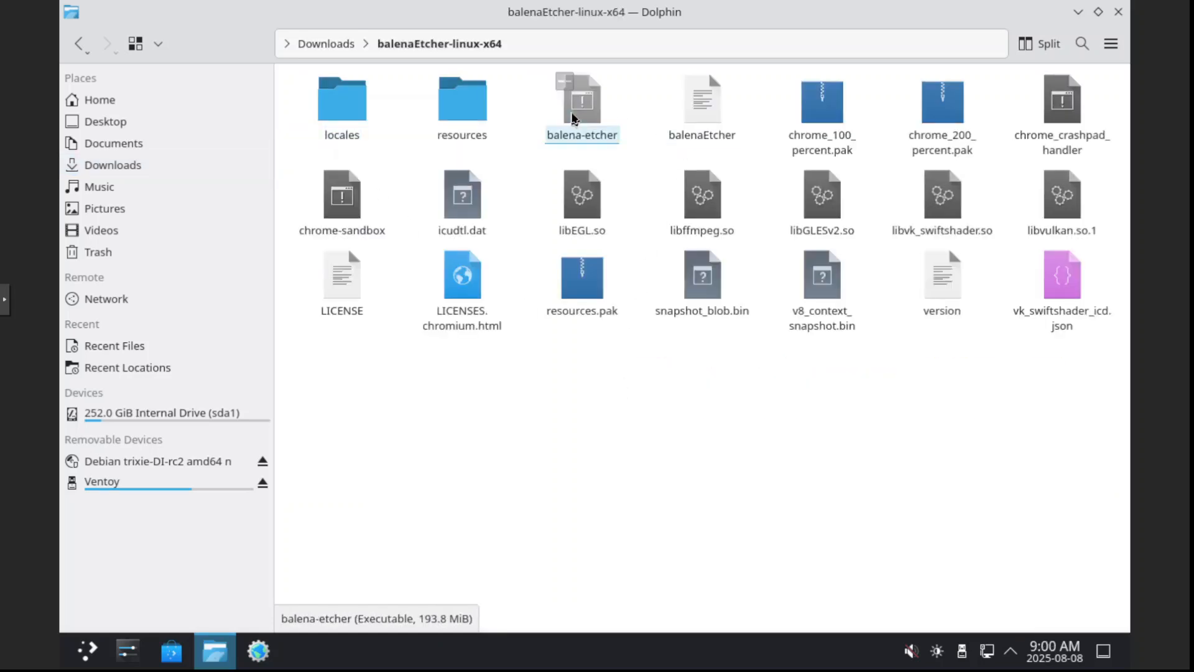
{"action": "left_click", "coordinate": [573, 118]}
{"action": "left_click", "coordinate": [587, 352]}
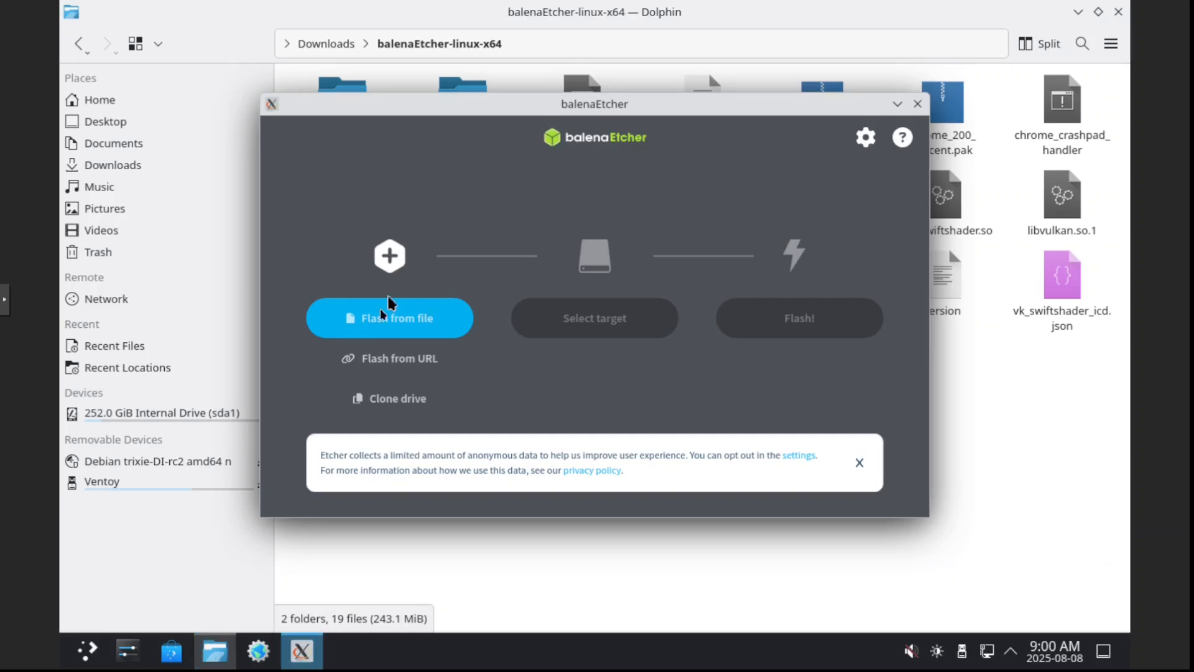
Load the linuxmint-22-xfce-64bit.iso image from Downloads via Flash from file
{"action": "left_click", "coordinate": [389, 309]}
{"action": "left_click", "coordinate": [329, 224]}
{"action": "double_click", "coordinate": [529, 276]}
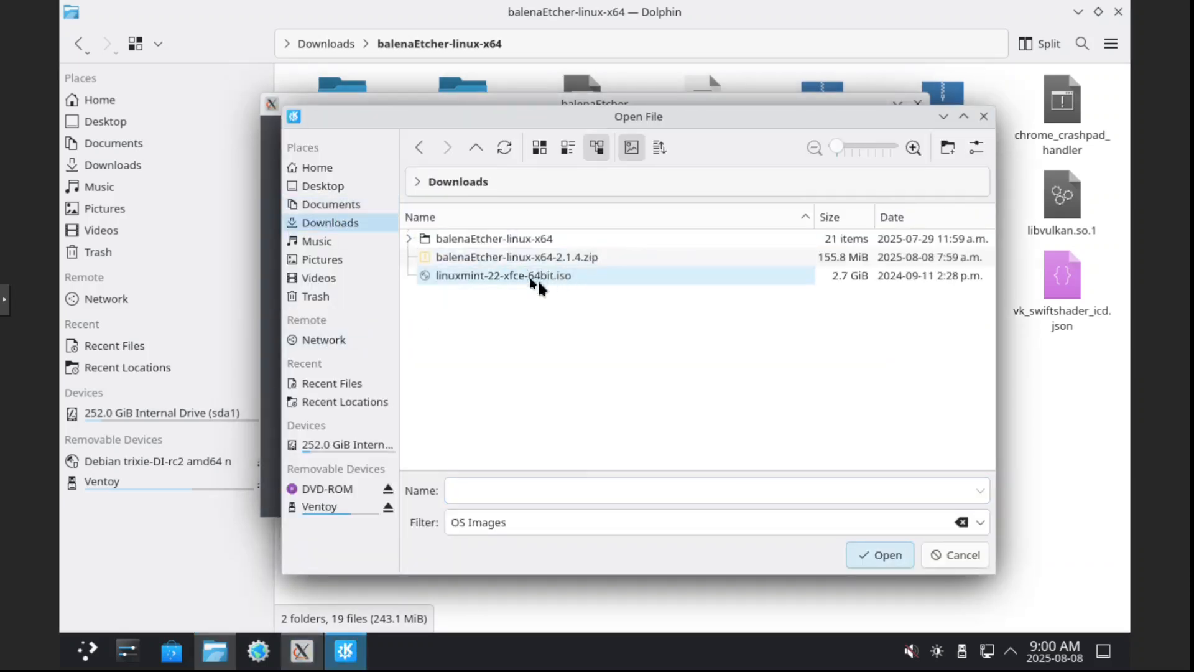
Select the Lexar USB Flash drive as the flash target
{"action": "left_click", "coordinate": [602, 315]}
{"action": "left_click", "coordinate": [465, 235]}
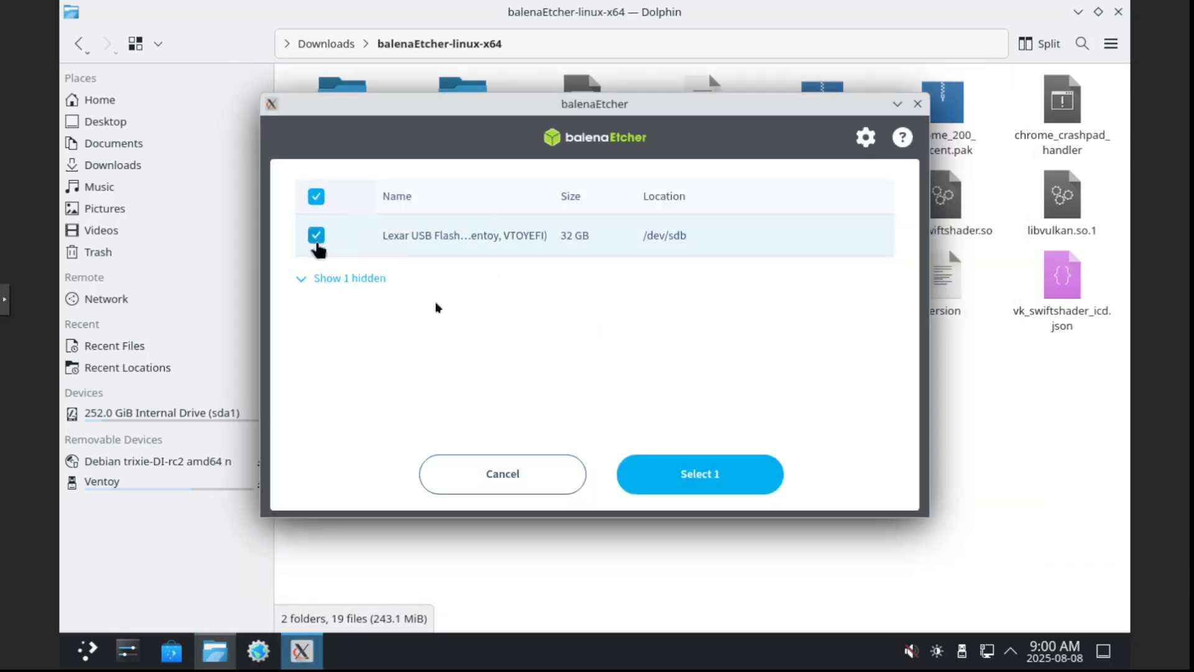
{"action": "left_click", "coordinate": [669, 474]}
Try to flash the Linux Mint image to the Lexar drive and retry the flash
{"action": "left_click", "coordinate": [789, 333]}
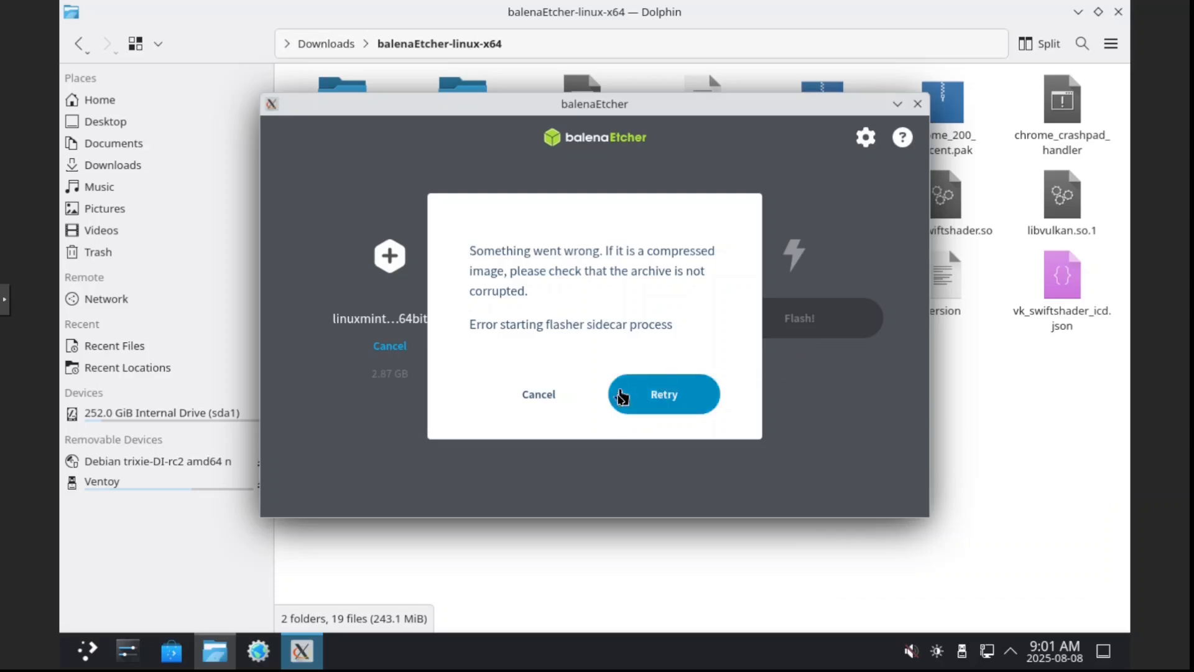
{"action": "left_click", "coordinate": [627, 397]}
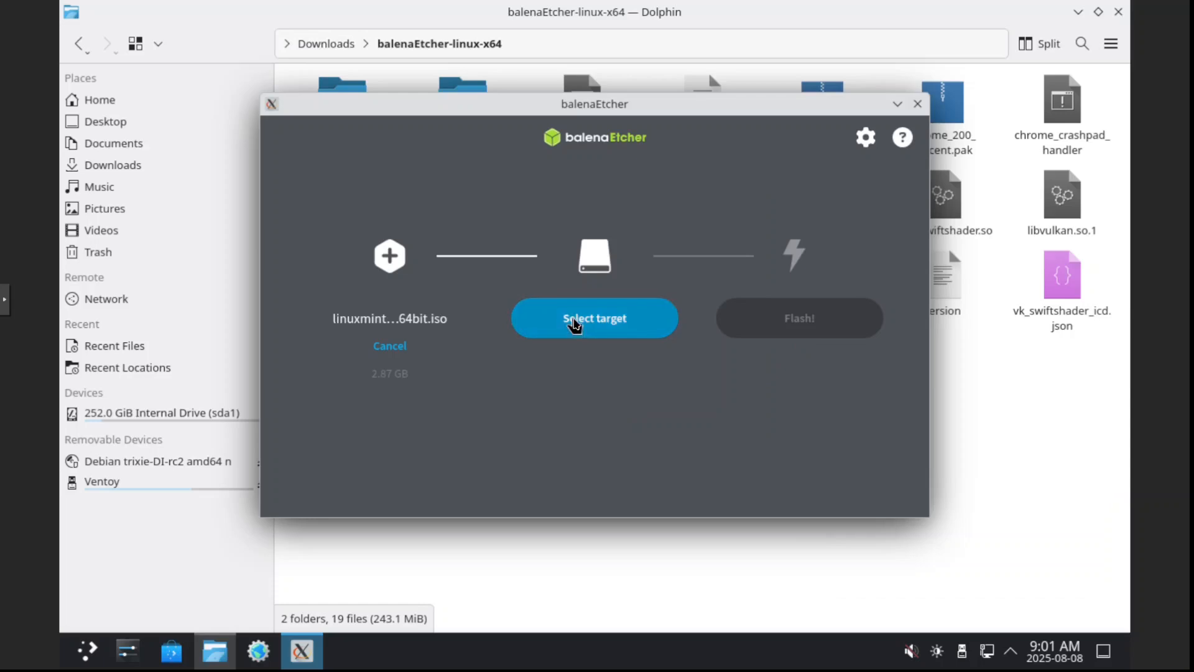
Open target selection, cancel it, and close balenaEtcher
{"action": "left_click", "coordinate": [573, 324]}
{"action": "left_click", "coordinate": [546, 476]}
{"action": "left_click", "coordinate": [917, 103]}
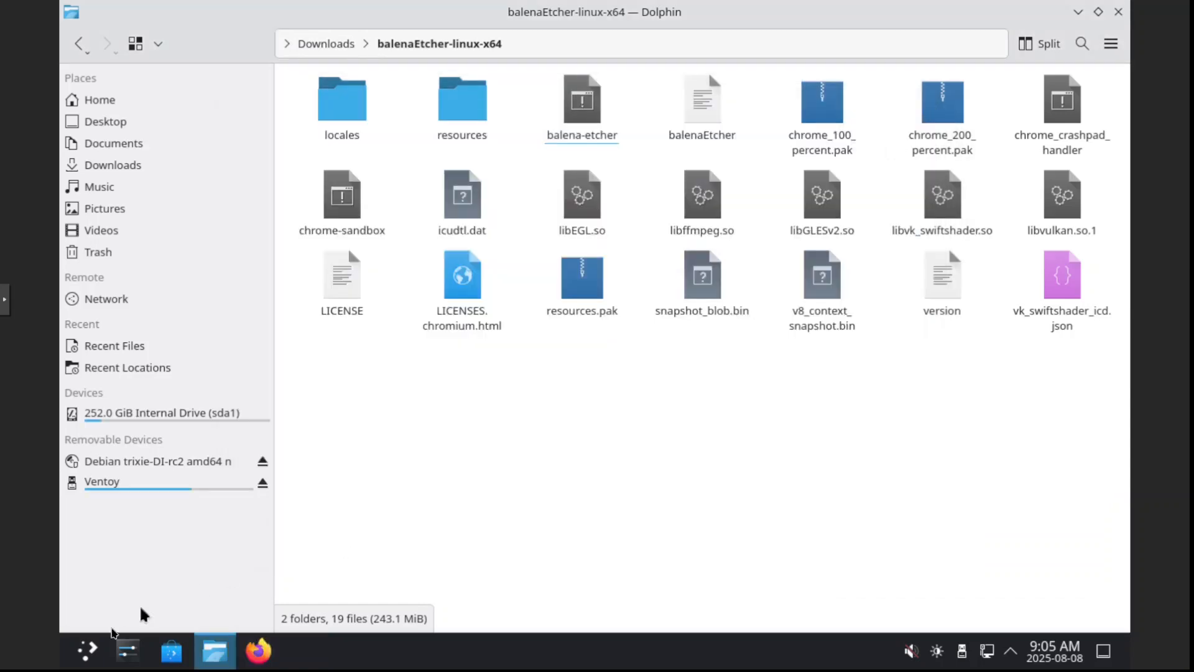
Open a terminal from the application launcher by searching for term
{"action": "left_click", "coordinate": [88, 651]}
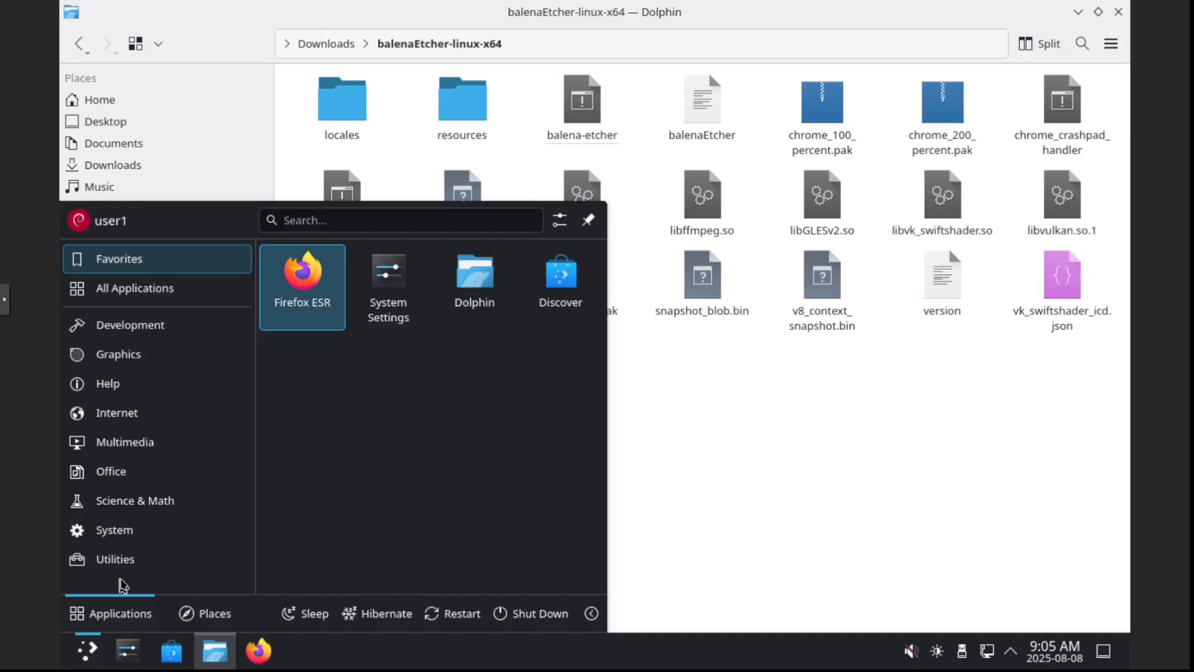
{"action": "type", "text": "term"}
{"action": "left_click", "coordinate": [138, 362]}
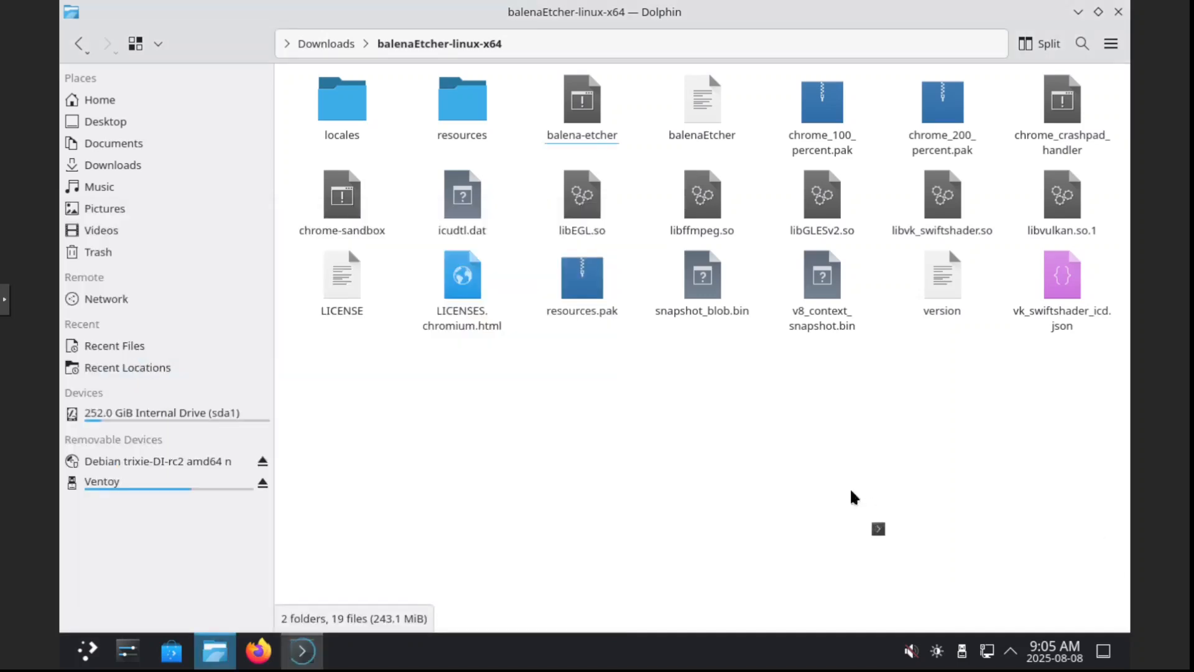
Install pkexec with sudo apt install pkexec, entering the sudo password, and exit the terminal
{"action": "type", "text": "sudo apt "}
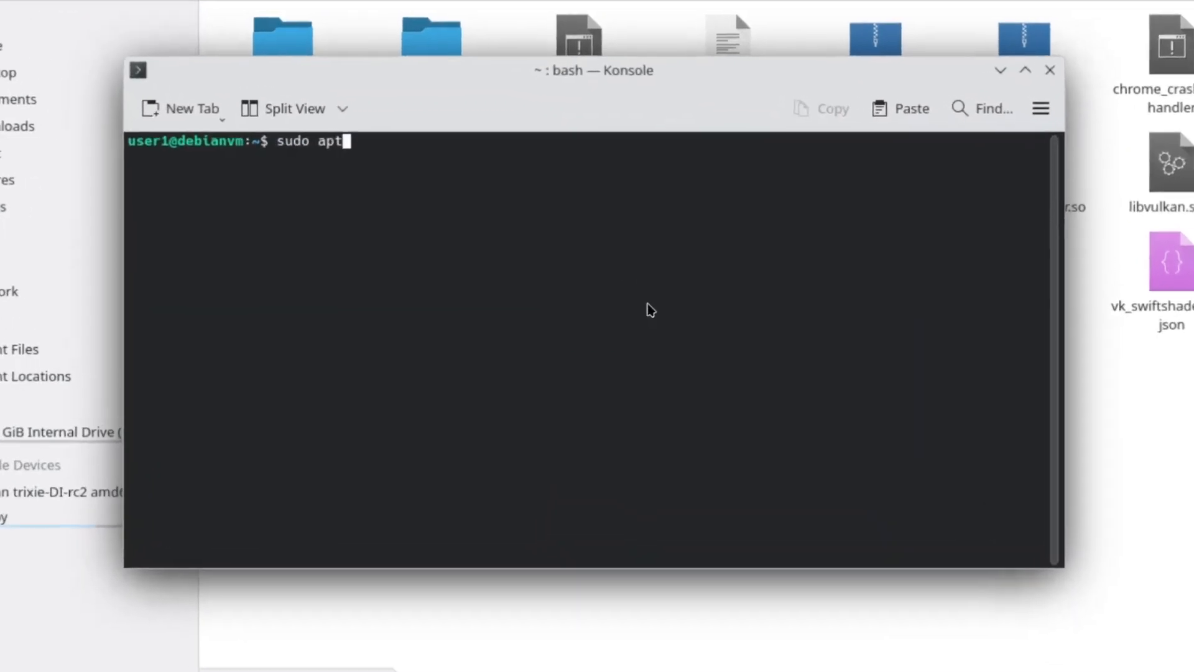
{"action": "type", "text": "install"}
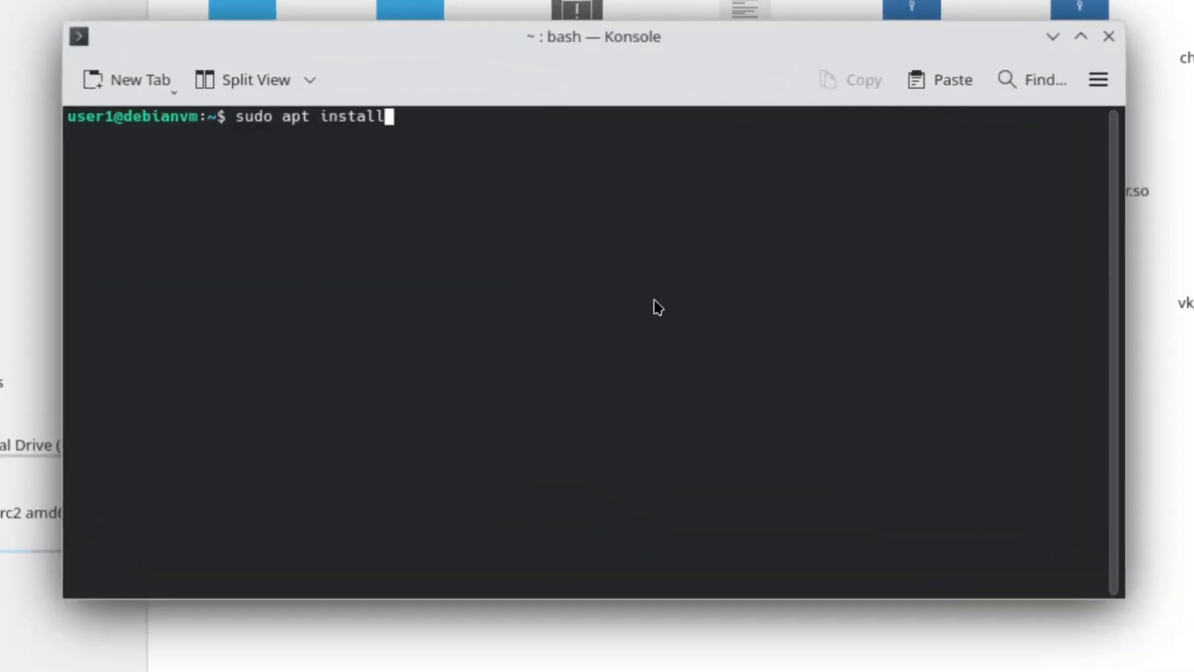
{"action": "type", "text": " pkexec"}
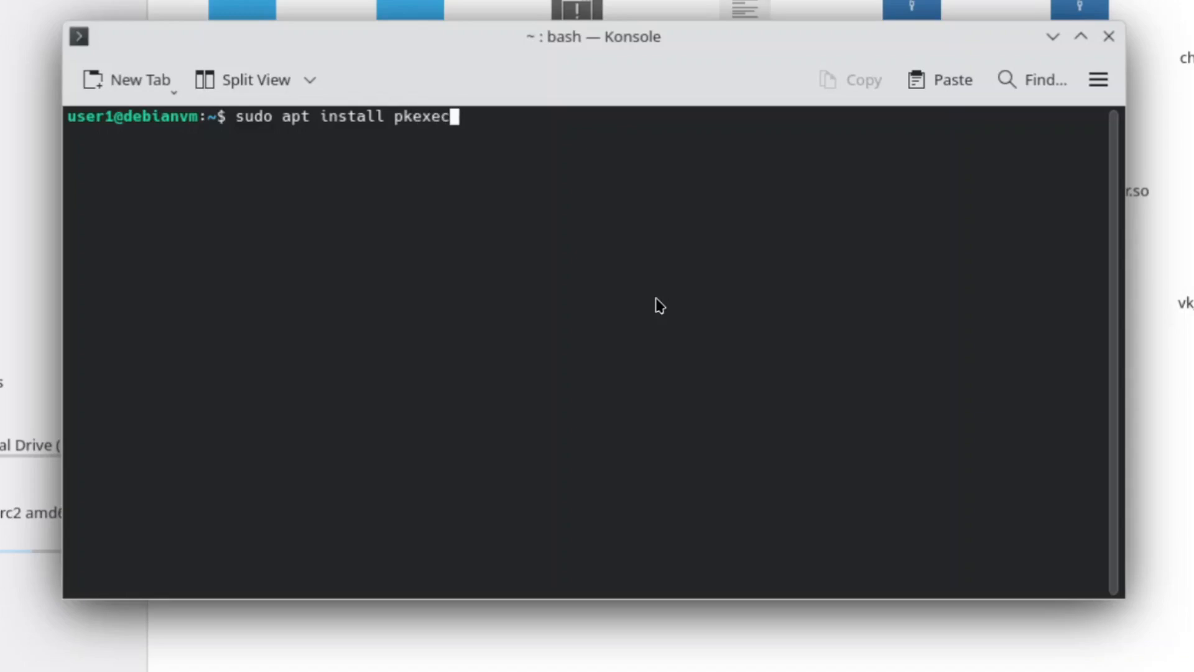
{"action": "key", "text": "Return"}
{"action": "key", "text": "Return"}
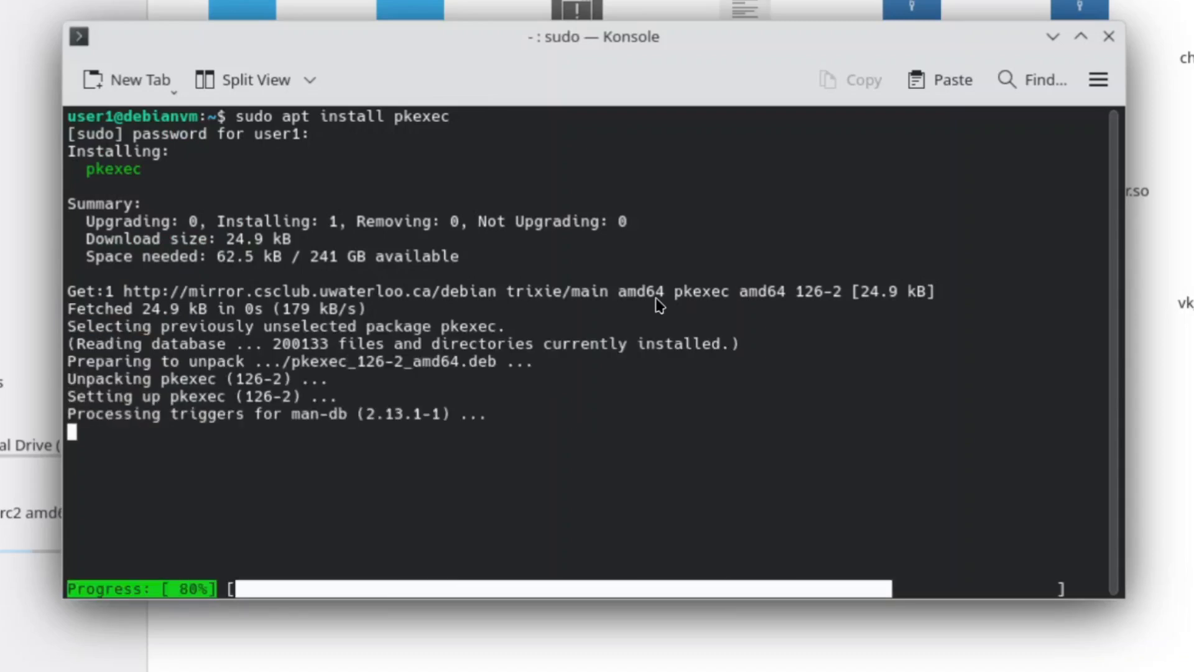
{"action": "type", "text": "exit"}
{"action": "key", "text": "Return"}
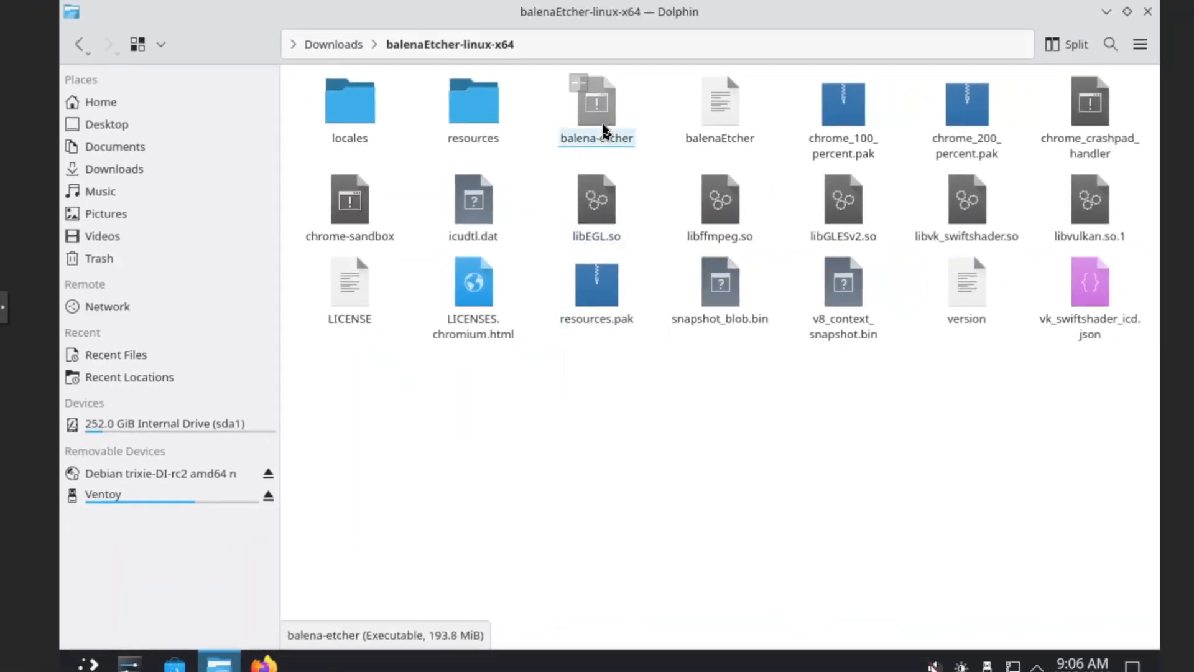
Launch the balena-etcher executable and select the Linux Mint ISO image and the Lexar USB drive
{"action": "left_click", "coordinate": [603, 131]}
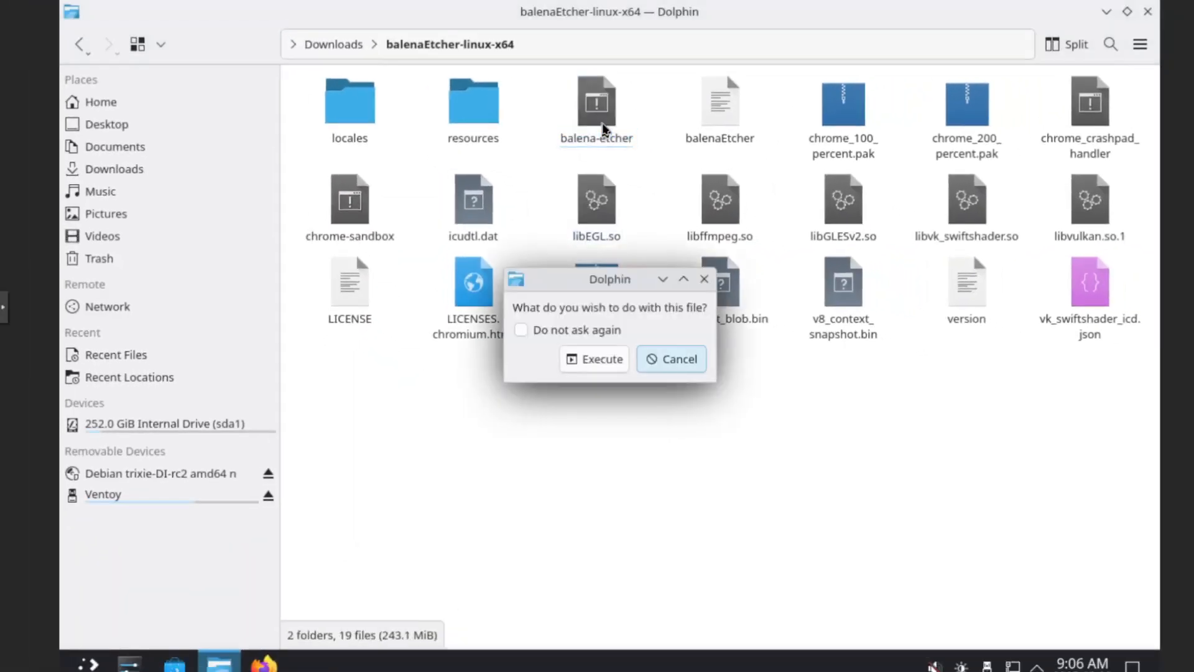
{"action": "left_click", "coordinate": [594, 358]}
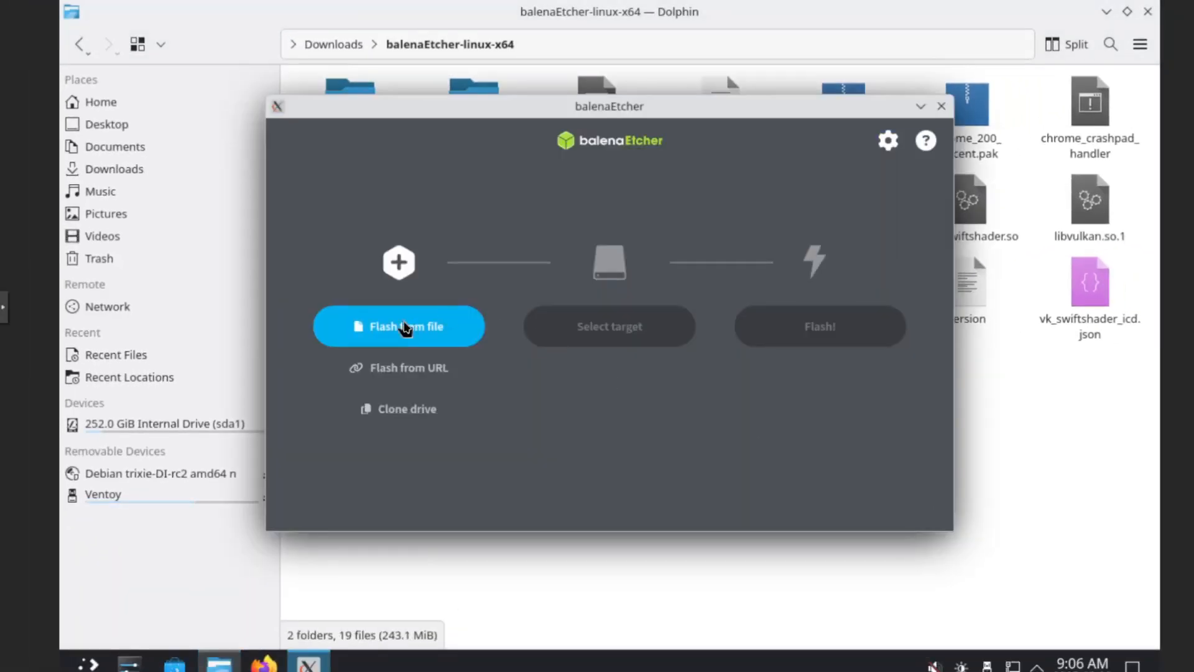
{"action": "left_click", "coordinate": [404, 326]}
{"action": "left_click", "coordinate": [468, 283]}
{"action": "double_click", "coordinate": [468, 285]}
{"action": "left_click", "coordinate": [568, 331]}
{"action": "left_click", "coordinate": [323, 241]}
{"action": "left_click", "coordinate": [715, 485]}
Start flashing and authenticate with the user password
{"action": "left_click", "coordinate": [815, 330]}
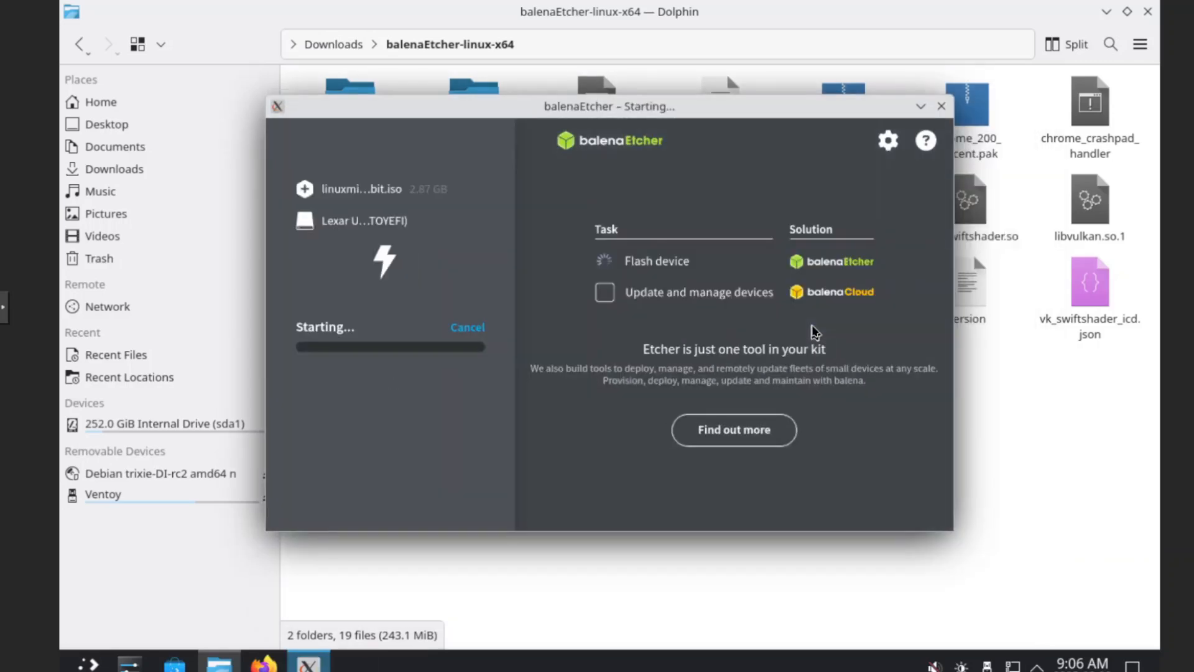
{"action": "type", "text": "●"}
{"action": "key", "text": "Return"}
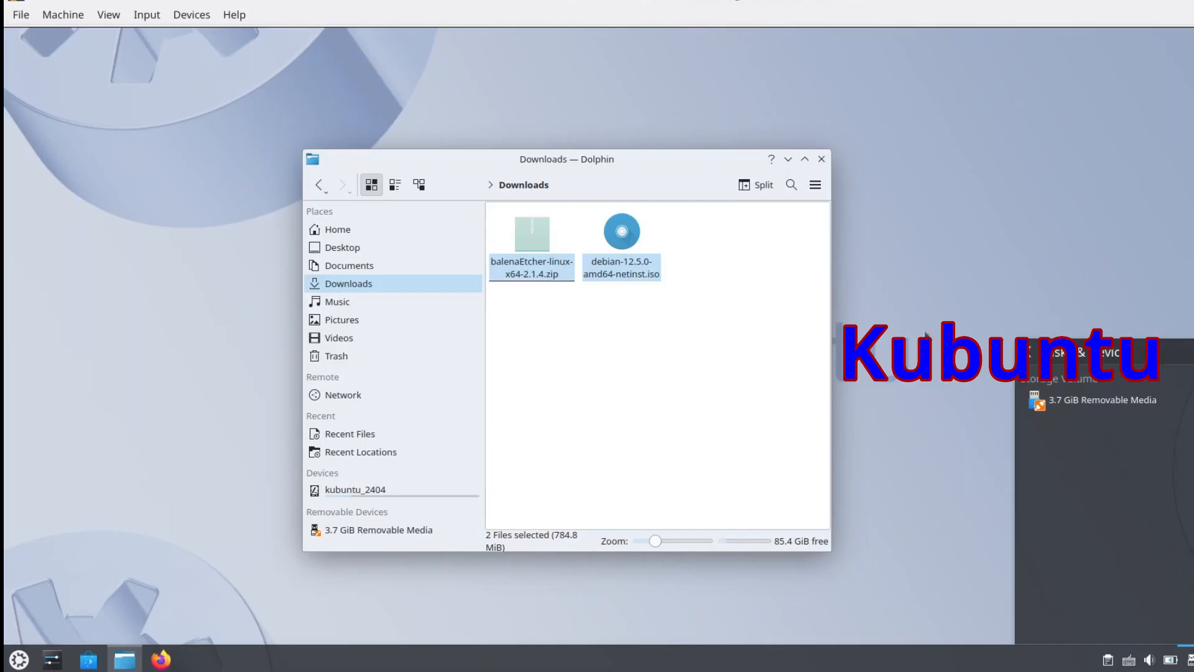
Extract the balenaEtcher zip archive here in the Downloads folder
{"action": "right_click", "coordinate": [540, 257]}
{"action": "mouse_move", "coordinate": [684, 494]}
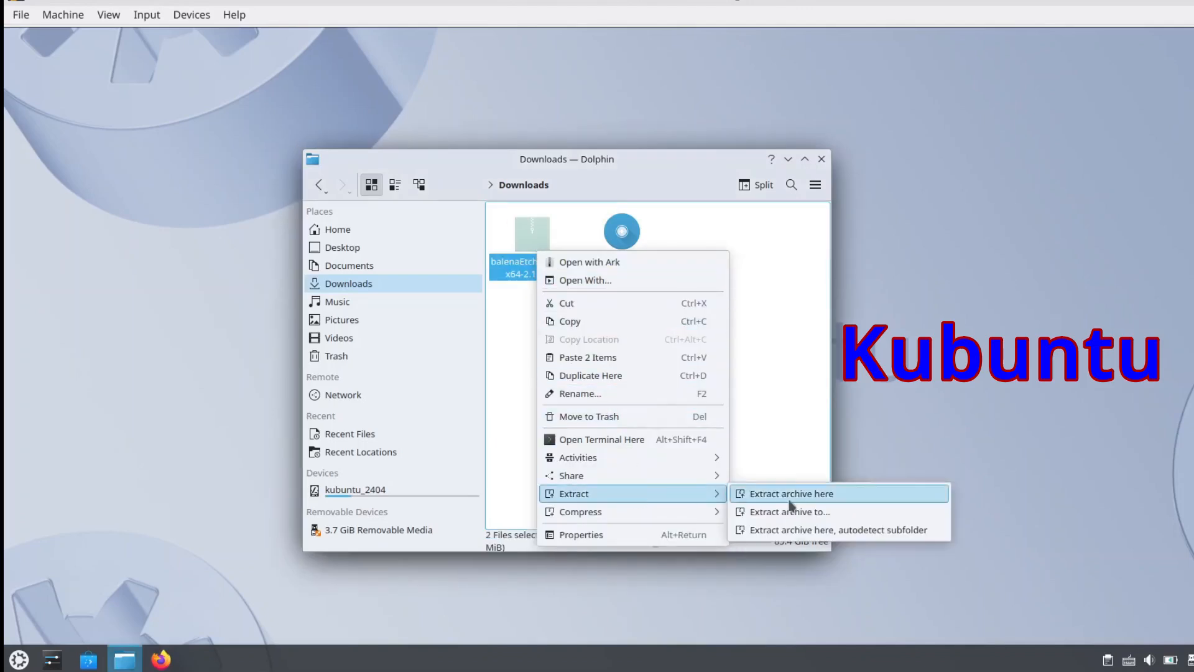
{"action": "left_click", "coordinate": [787, 492]}
{"action": "double_click", "coordinate": [698, 157]}
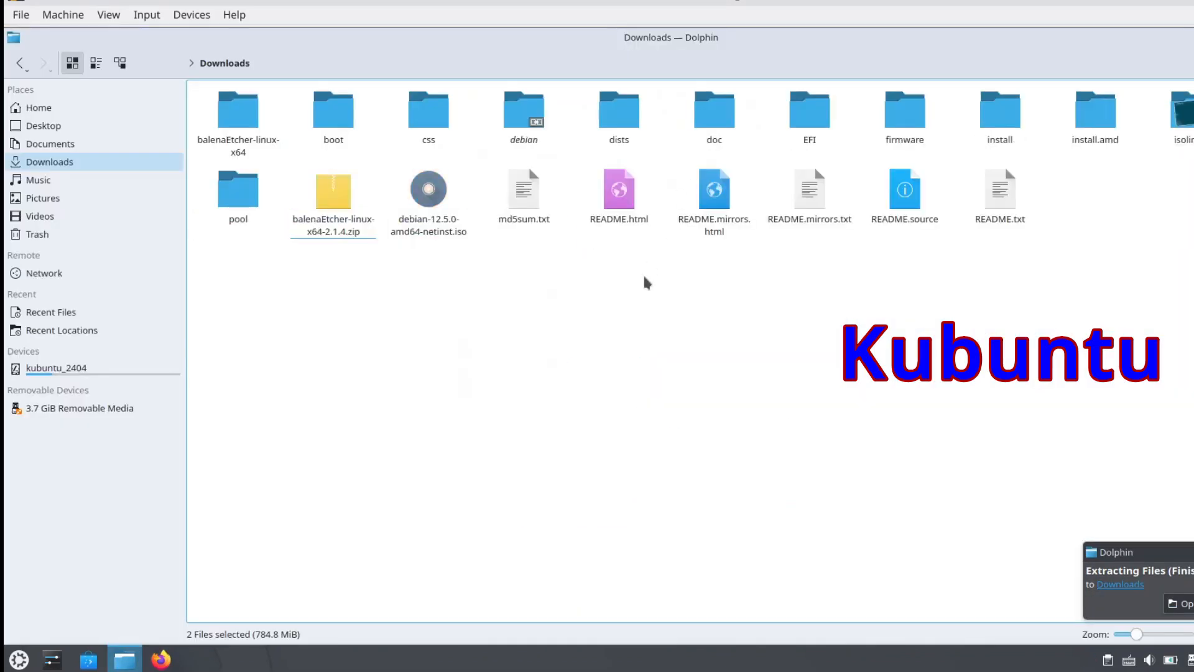
Open the balenaEtcher-linux-x64 folder and try to execute balena-etcher
{"action": "double_click", "coordinate": [229, 120]}
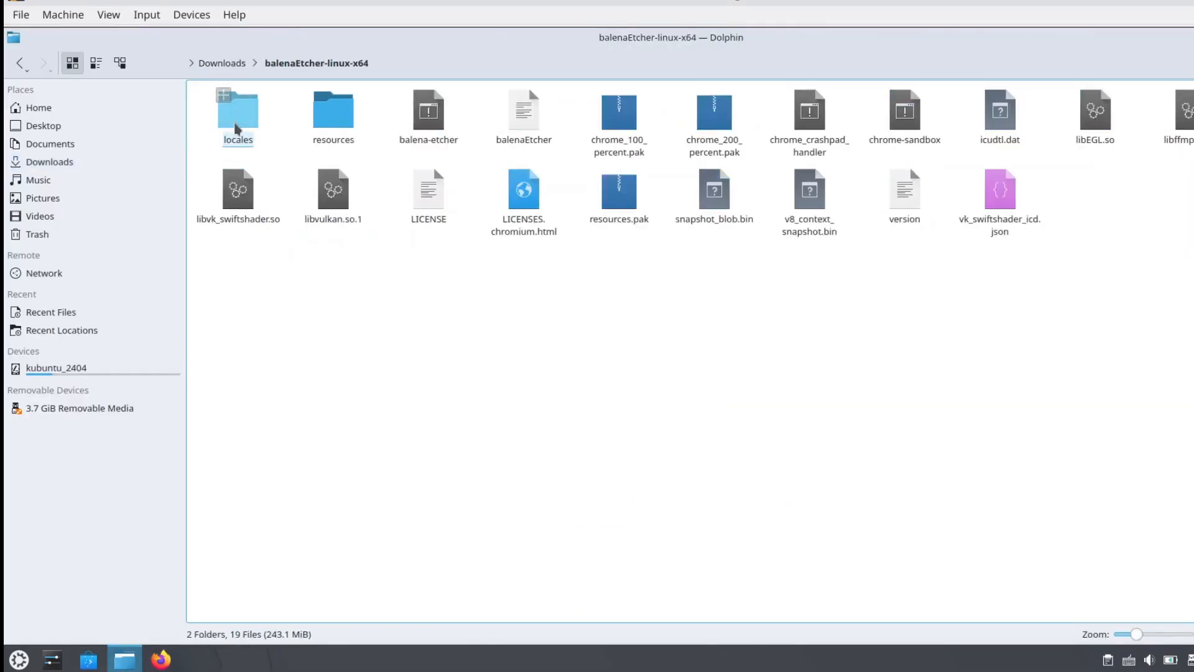
{"action": "left_click", "coordinate": [432, 128]}
{"action": "double_click", "coordinate": [432, 129]}
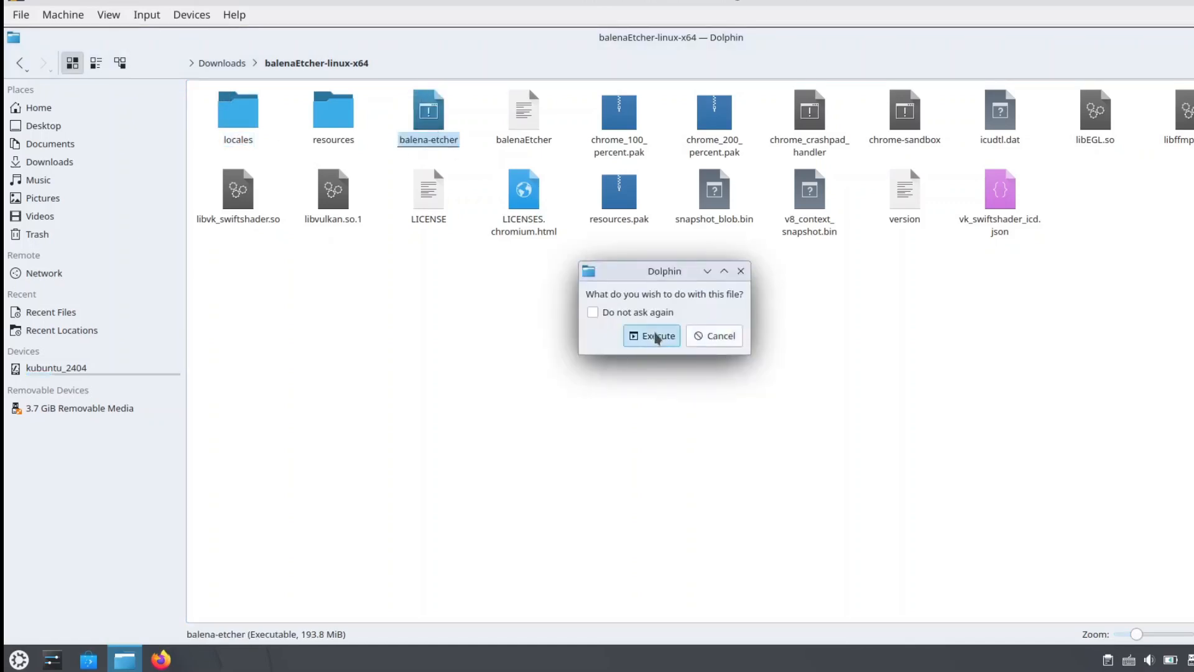
{"action": "left_click", "coordinate": [653, 336]}
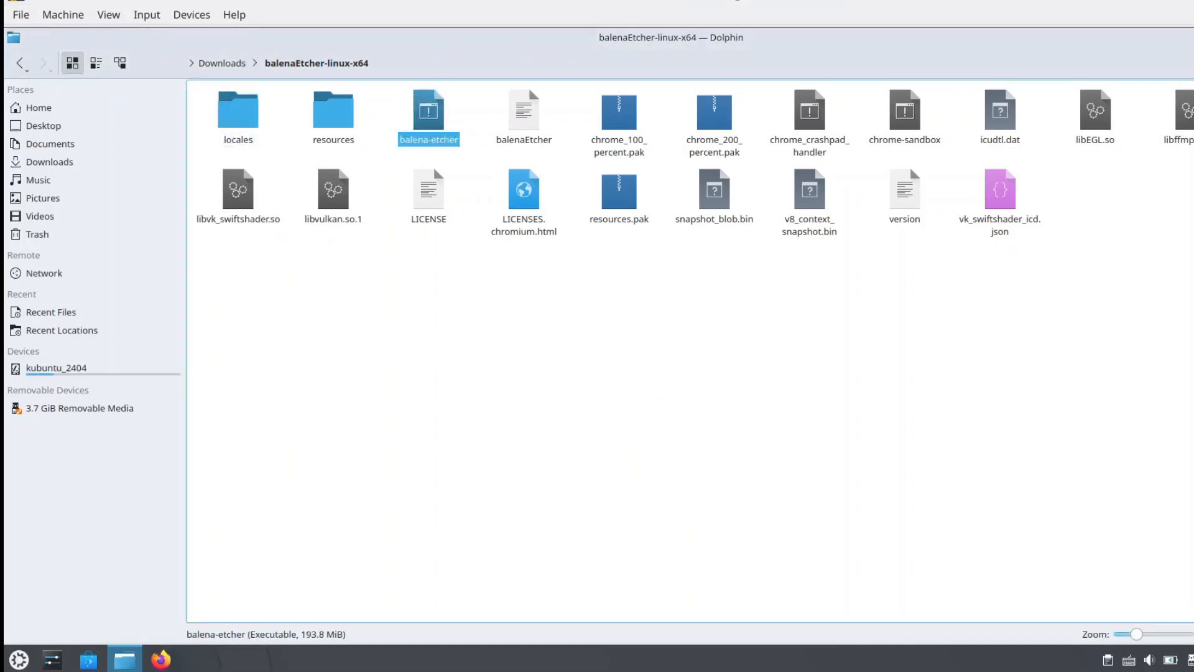
{"action": "left_click", "coordinate": [621, 325]}
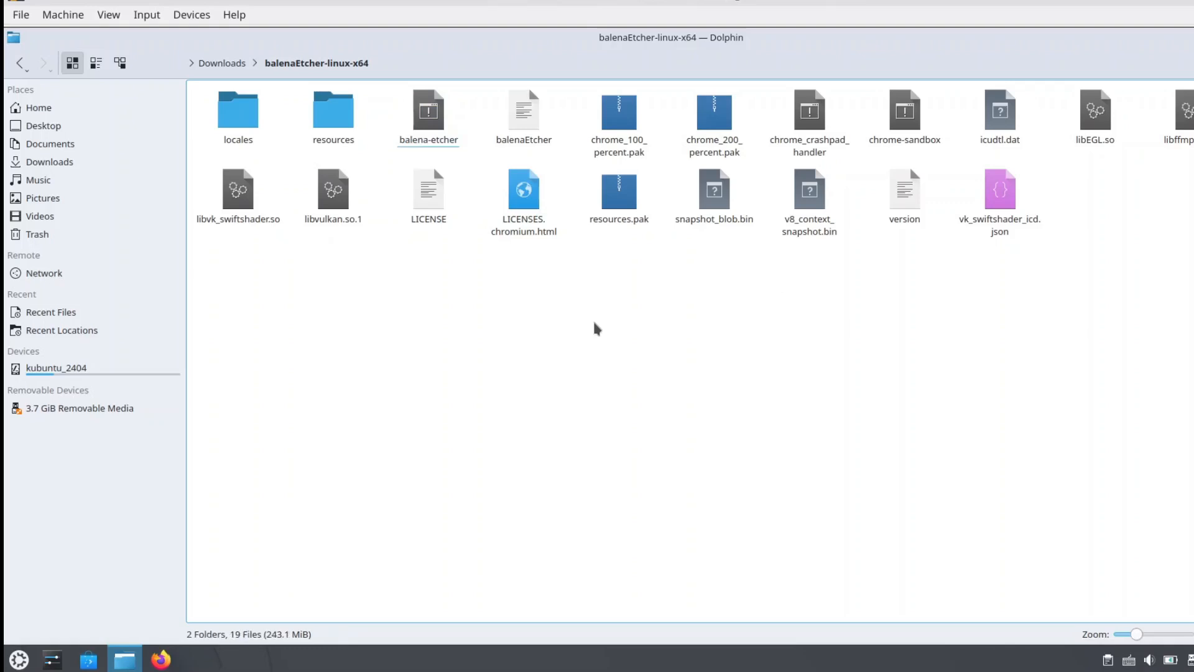
Open a terminal in the balenaEtcher-linux-x64 folder and list its files with ls
{"action": "right_click", "coordinate": [595, 328]}
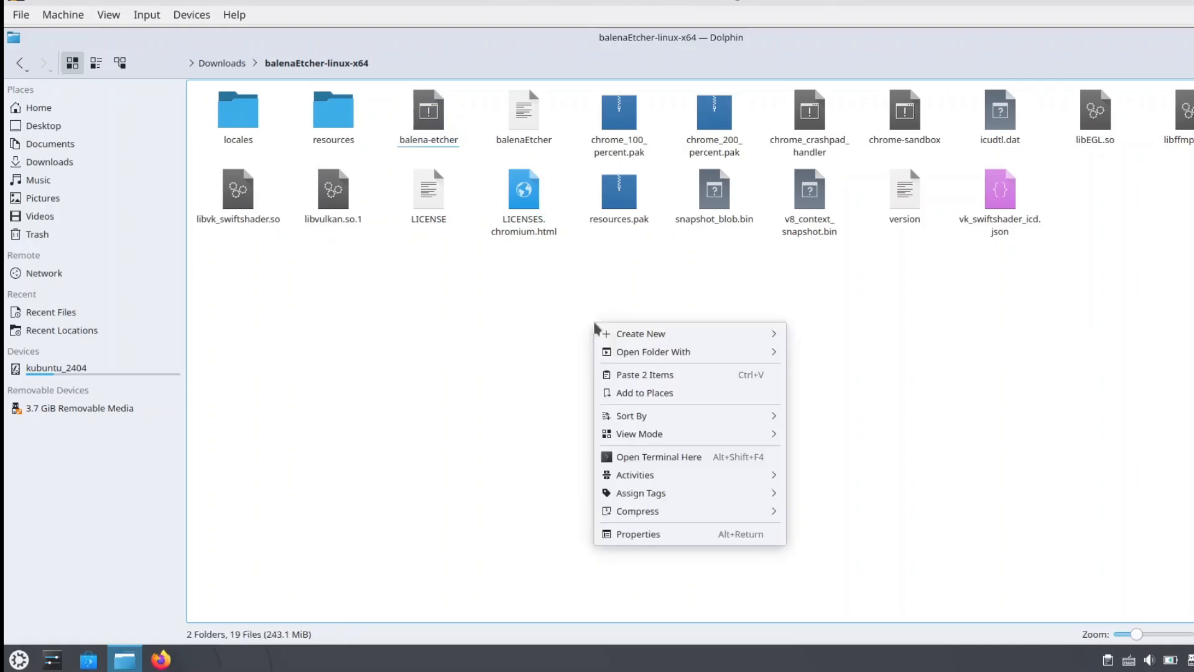
{"action": "left_click", "coordinate": [637, 456]}
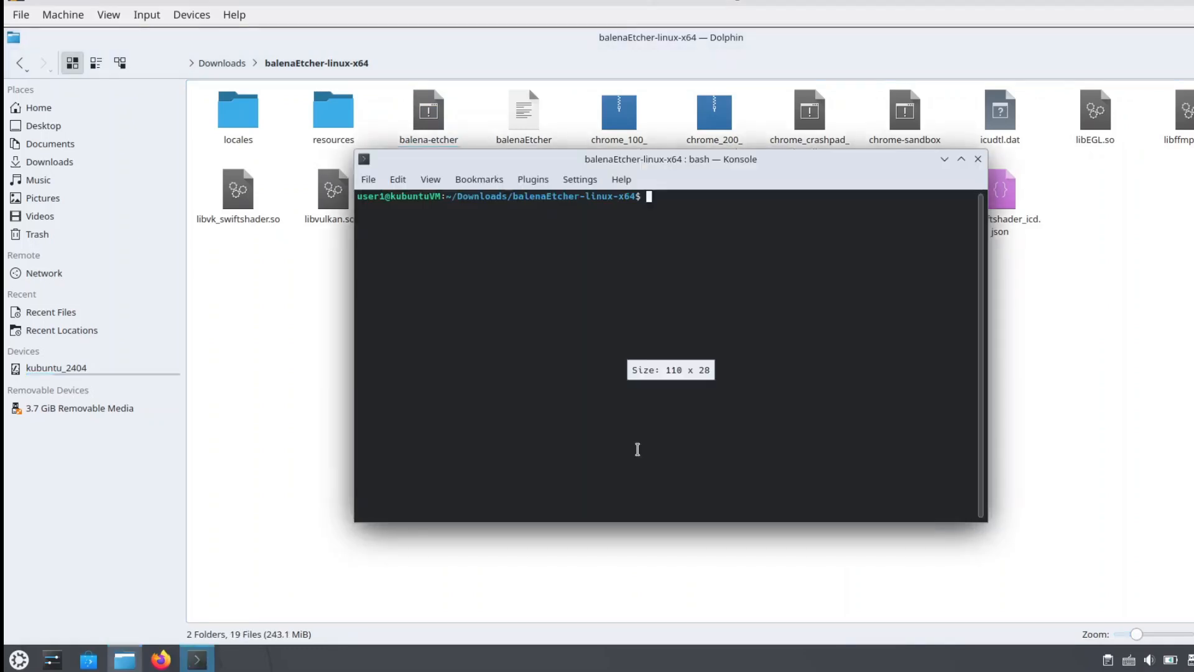
{"action": "double_click", "coordinate": [709, 163]}
{"action": "type", "text": "ls"}
{"action": "key", "text": "Return"}
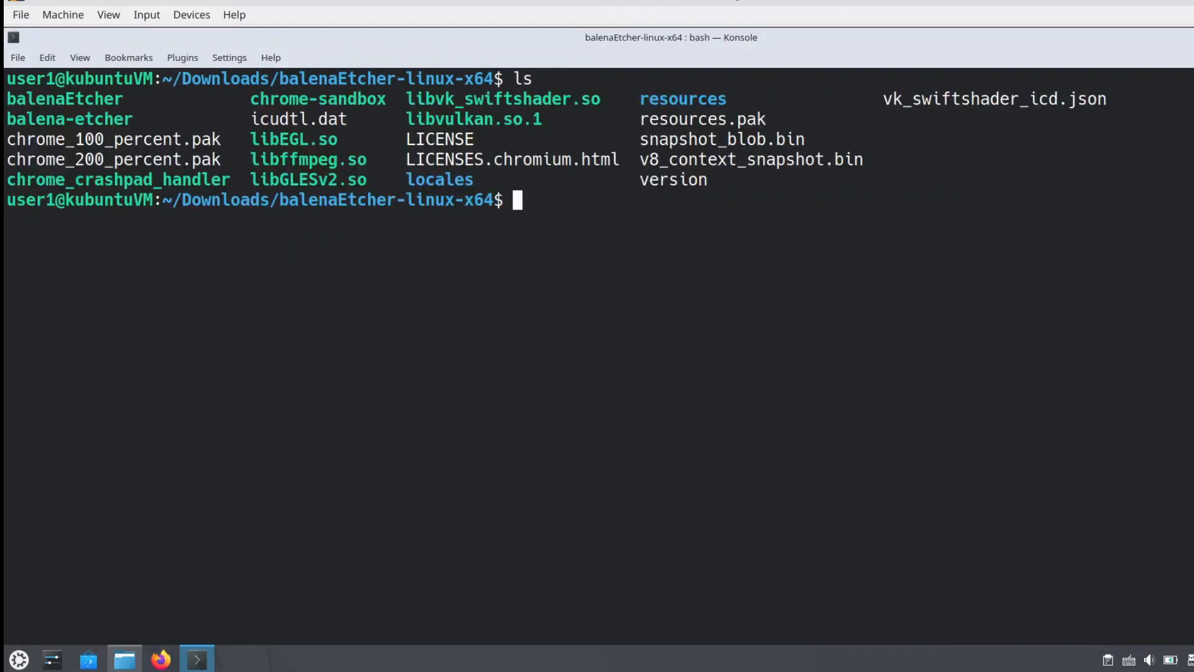
Clear the terminal and run ./balena-etcher --no-sandbox
{"action": "key", "text": "ctrl+l"}
{"action": "type", "text": "./balena-etcher --no-sandbox"}
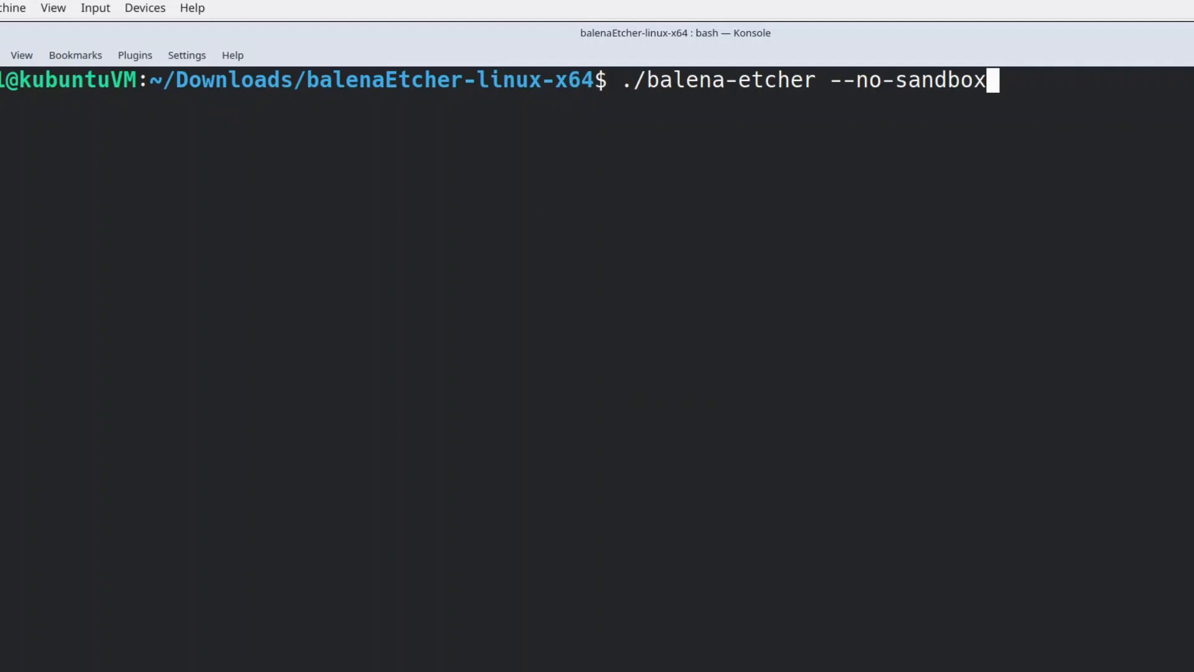
{"action": "key", "text": "Return"}
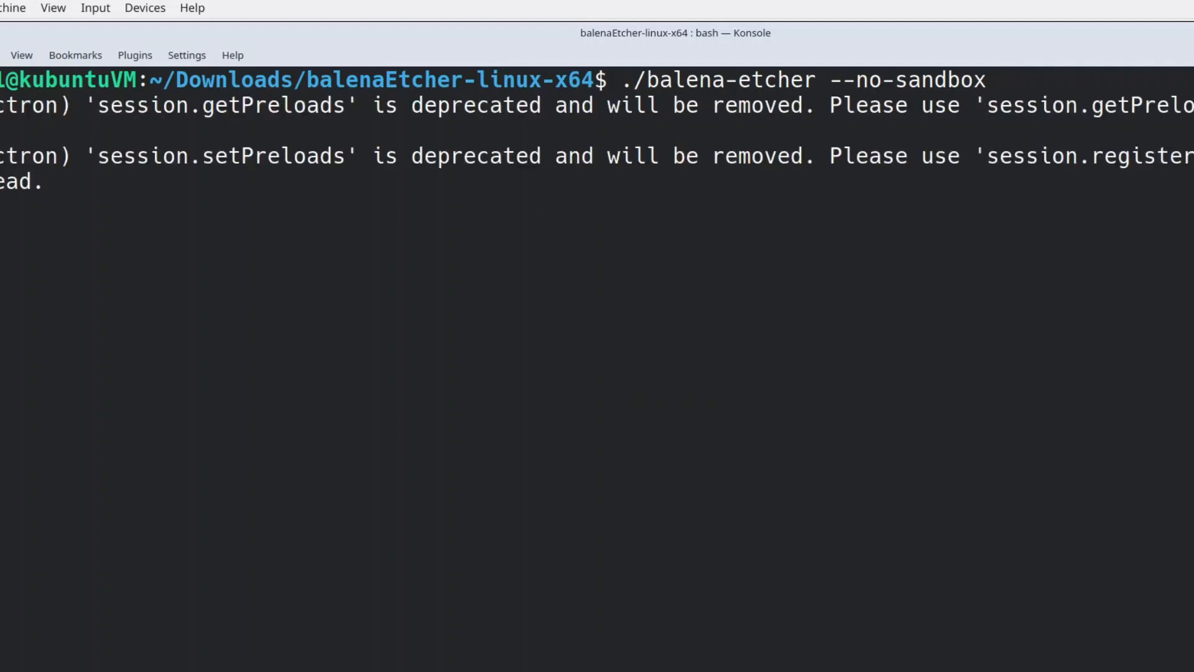
Load the debian-12.5.0-amd64-netinst.iso image from Downloads via Flash from file
{"action": "left_click", "coordinate": [468, 373]}
{"action": "left_click", "coordinate": [345, 190]}
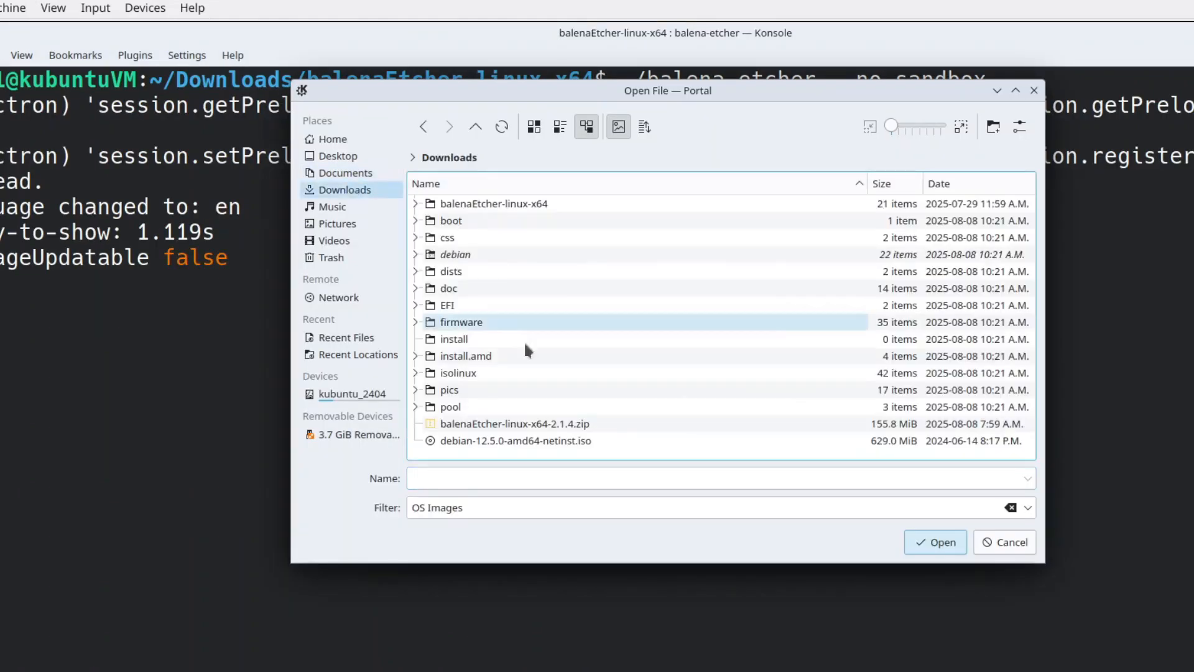
{"action": "double_click", "coordinate": [529, 440]}
Select the Kingston DataTraveler G3 drive as target and start flashing
{"action": "left_click", "coordinate": [619, 369]}
{"action": "left_click", "coordinate": [420, 288]}
{"action": "left_click", "coordinate": [734, 508]}
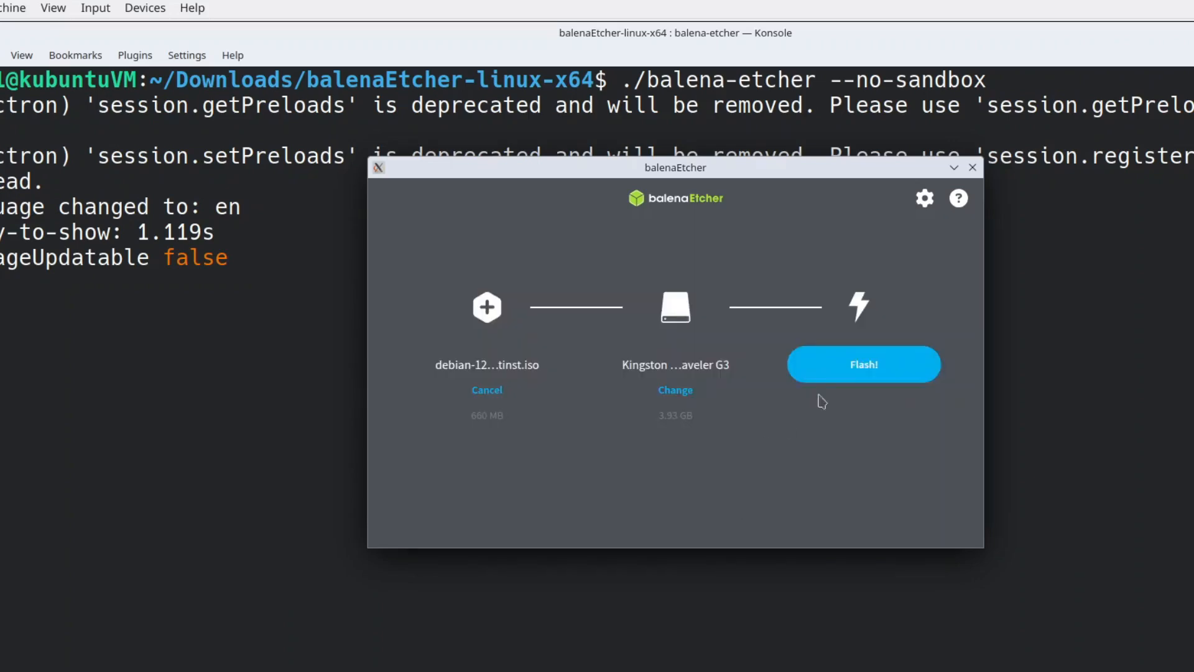
{"action": "left_click", "coordinate": [808, 367]}
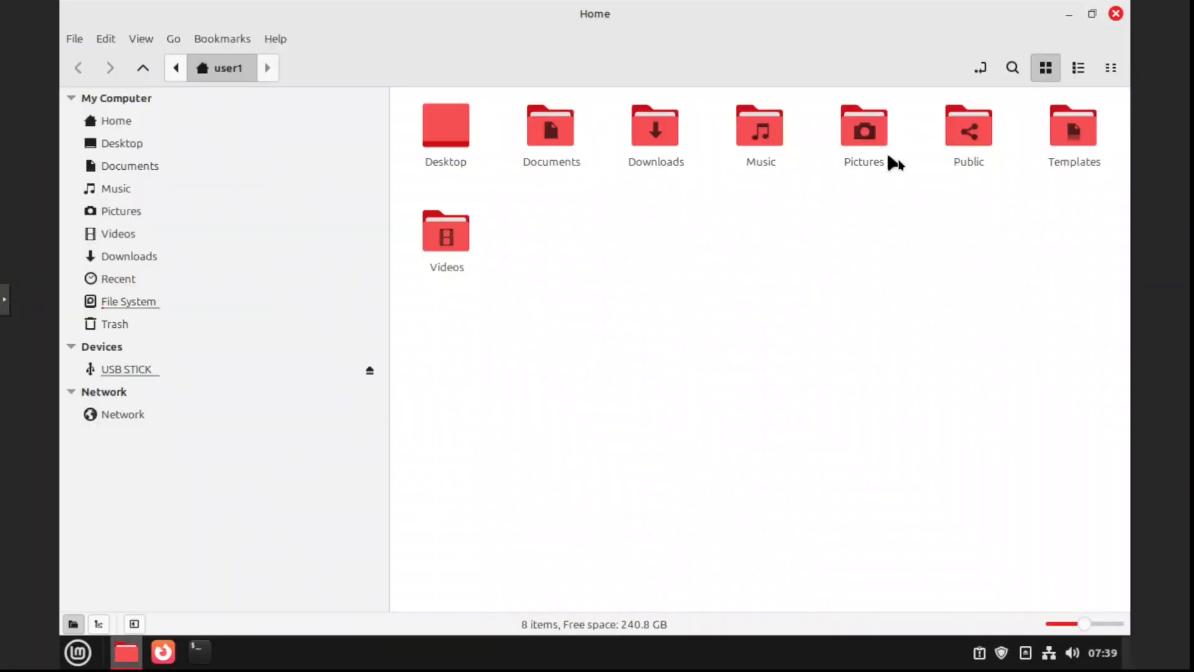
Try to extract the balenaEtcher-linux-x64-2.1.4.zip archive in Downloads and close the error dialog
{"action": "double_click", "coordinate": [674, 152]}
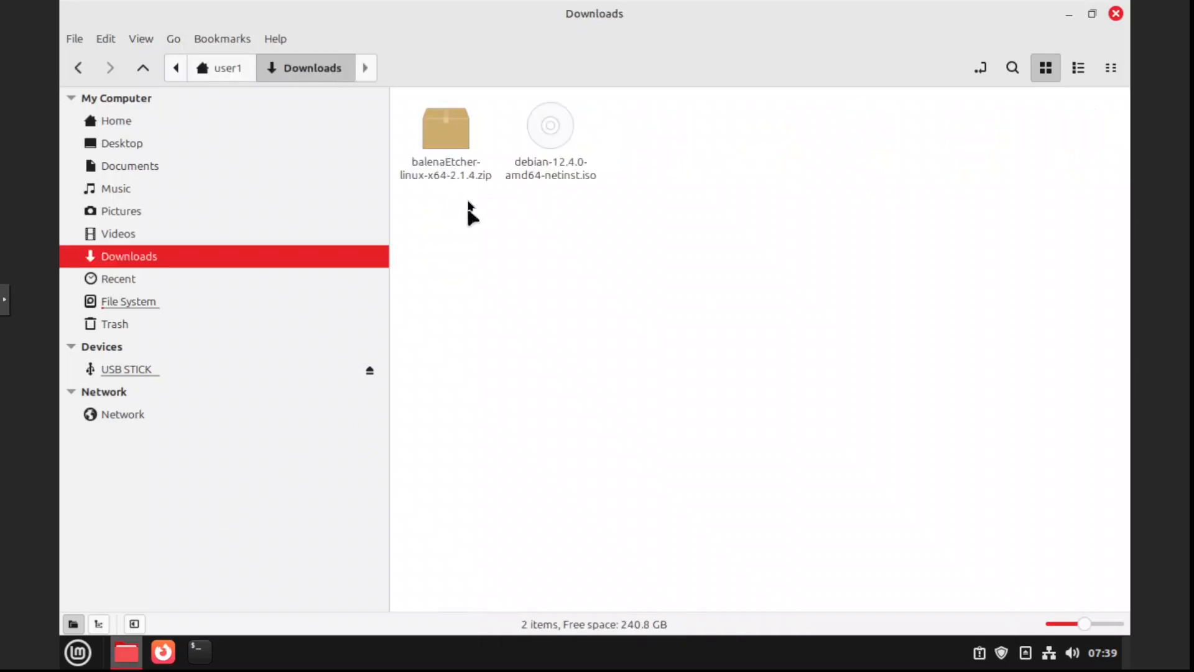
{"action": "right_click", "coordinate": [448, 150]}
{"action": "left_click", "coordinate": [521, 403]}
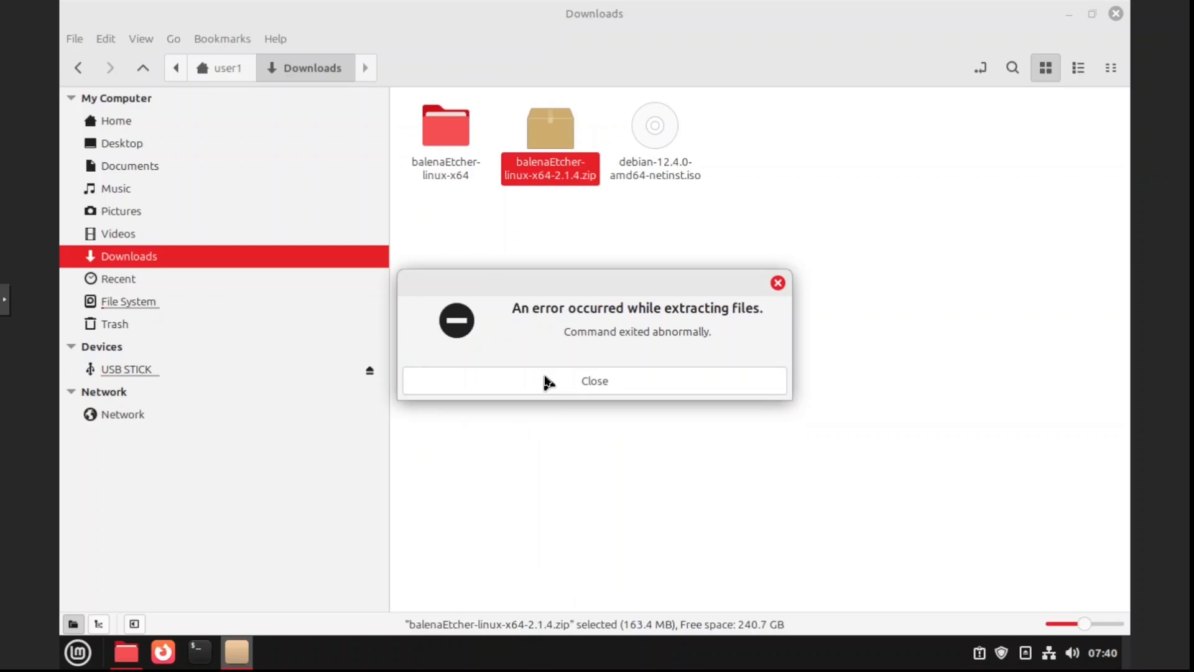
{"action": "left_click", "coordinate": [544, 381]}
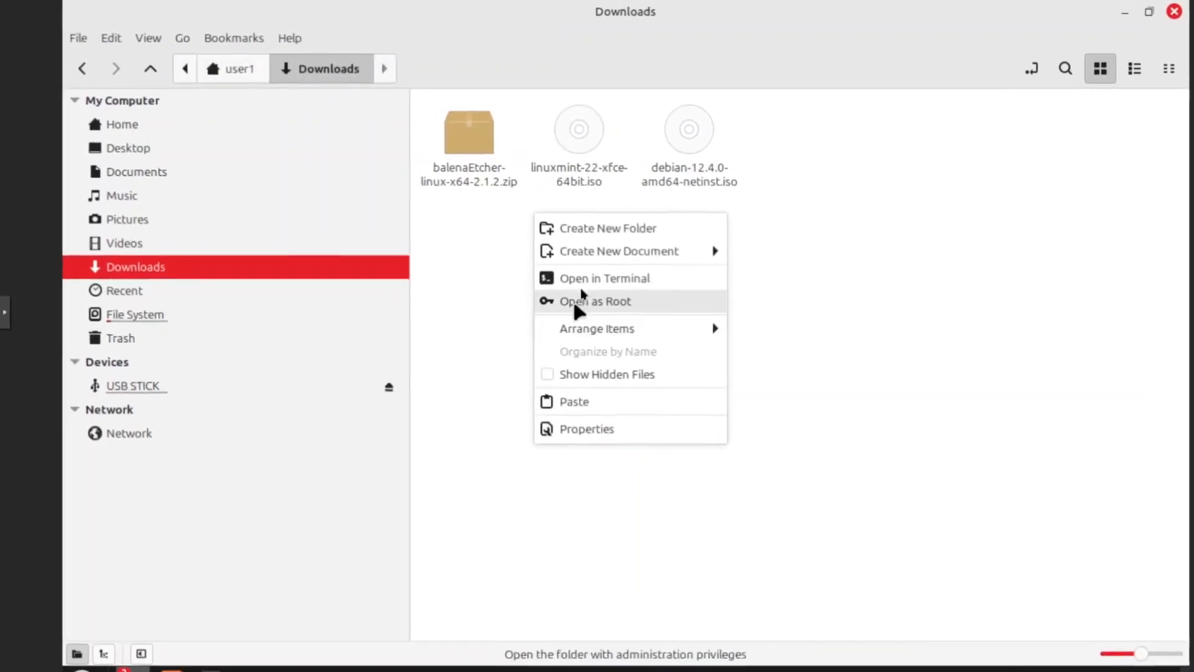
Open a terminal in Downloads and unzip the balenaEtcher-linux-x64-2.1.4.zip archive
{"action": "left_click", "coordinate": [561, 270]}
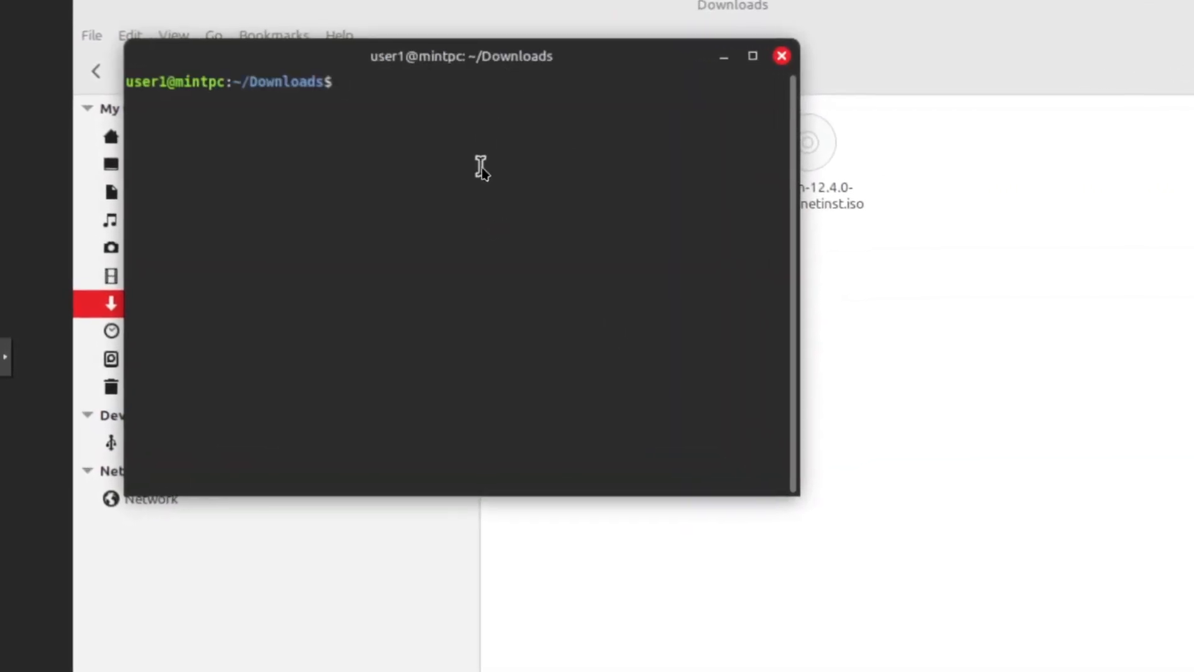
{"action": "type", "text": "unzip ba"}
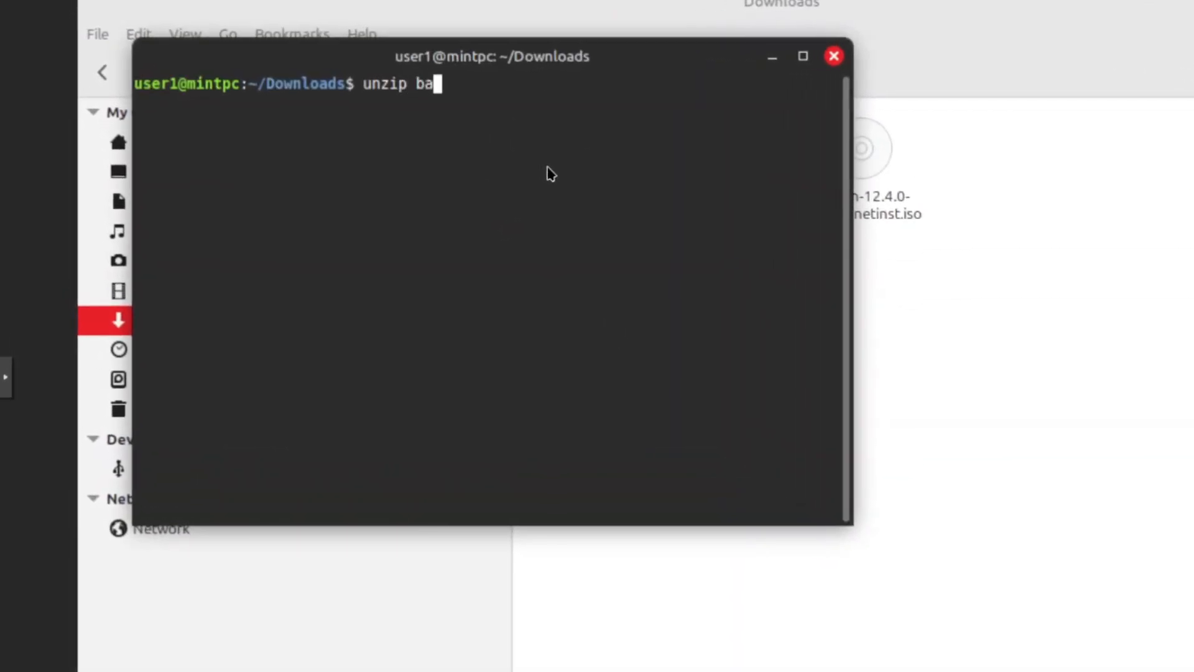
{"action": "key", "text": "Tab"}
{"action": "key", "text": "Return"}
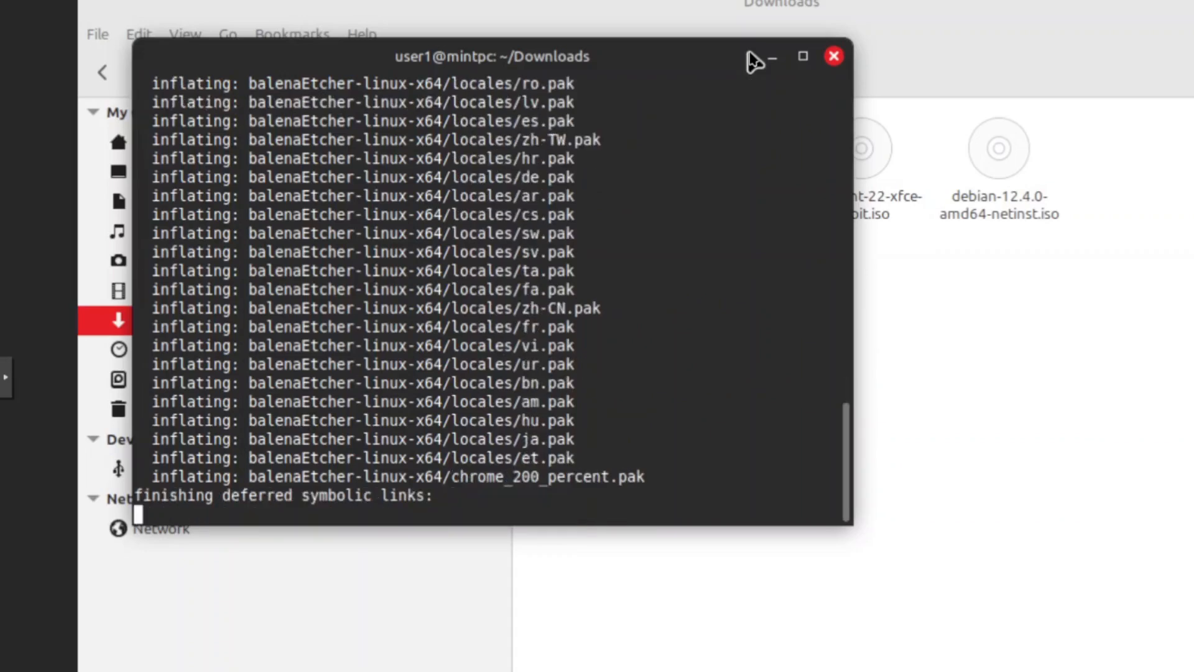
Close the terminal and launch balena-etcher from the extracted balenaEtcher-linux-x64 folder
{"action": "left_click", "coordinate": [834, 56]}
{"action": "double_click", "coordinate": [607, 172]}
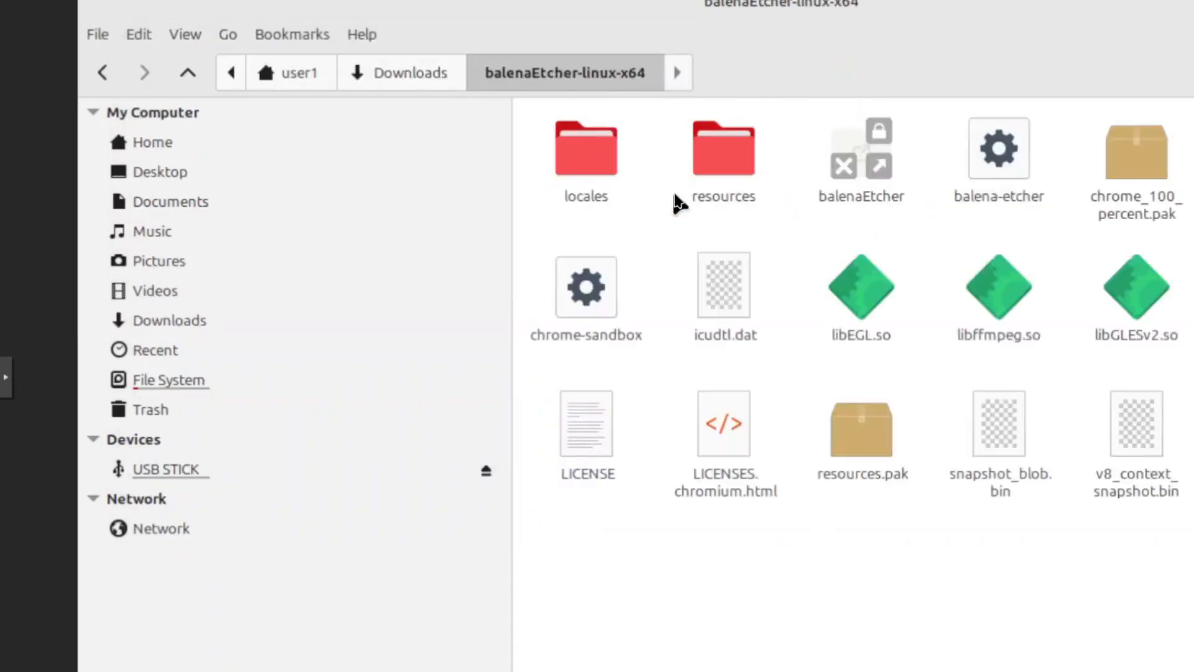
{"action": "left_click", "coordinate": [996, 163]}
{"action": "double_click", "coordinate": [996, 163]}
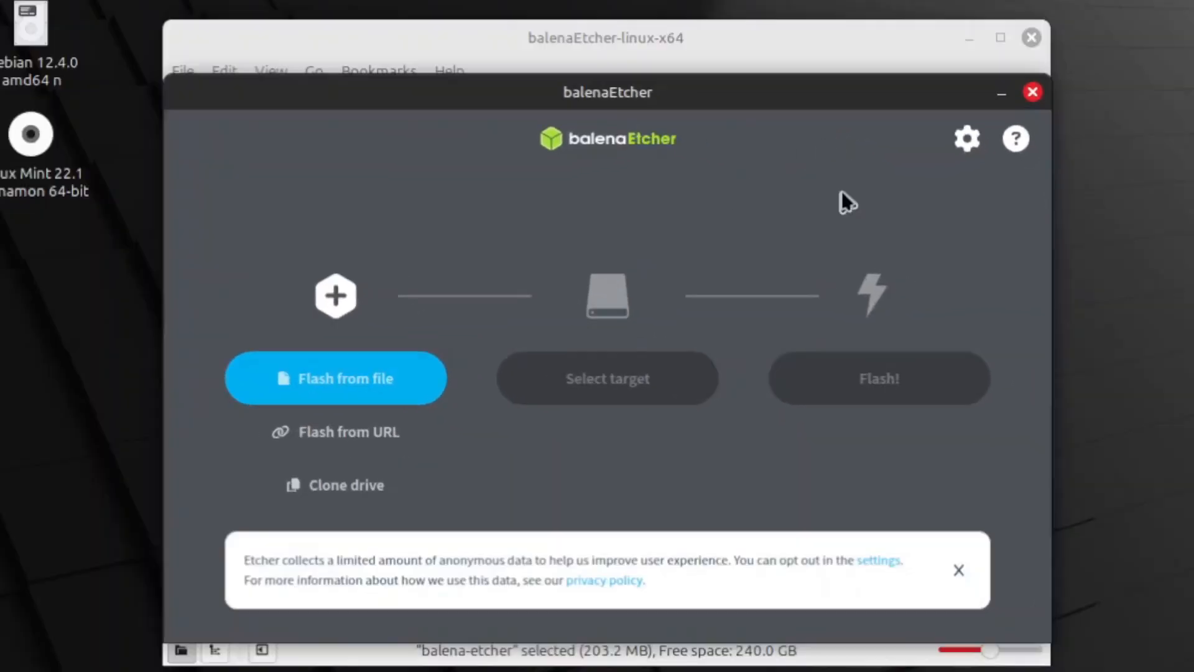
Load the debian-12.4.0-amd64-netinst.iso image from Downloads via Flash from file
{"action": "left_click", "coordinate": [341, 374]}
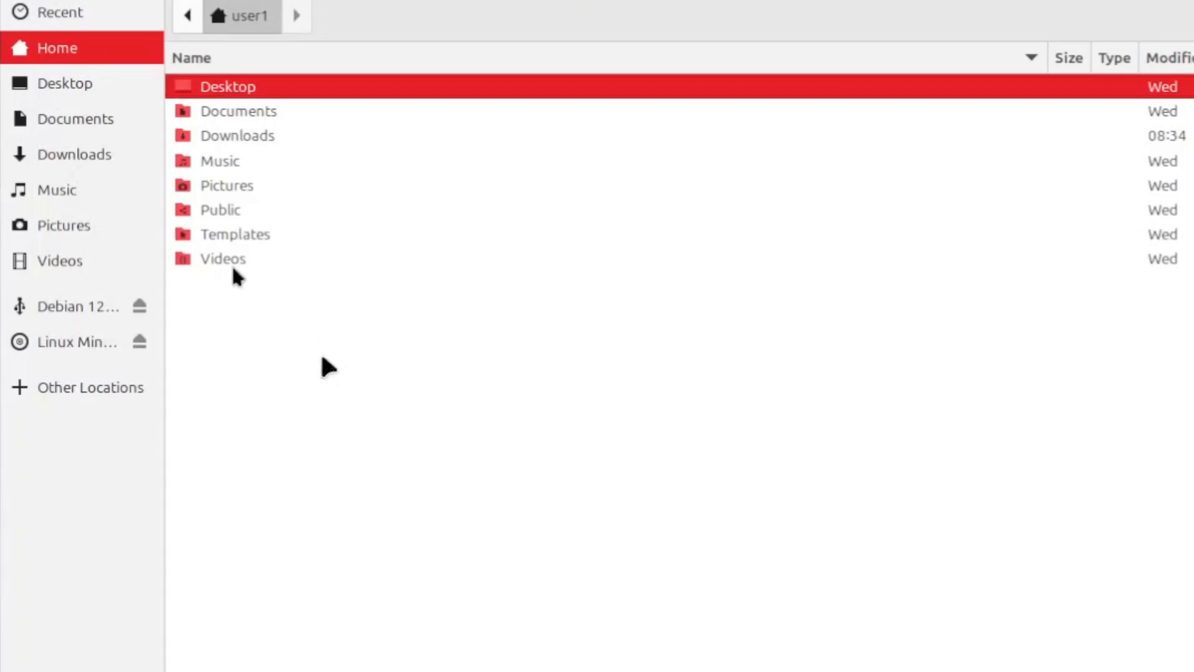
{"action": "left_click", "coordinate": [74, 155]}
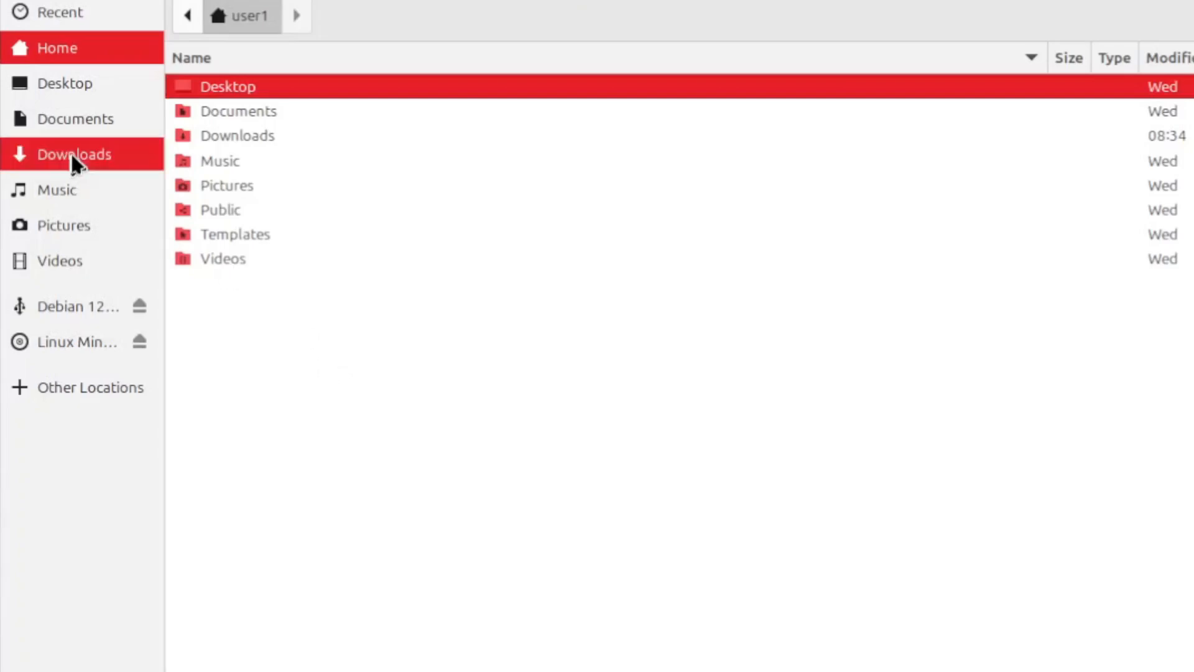
{"action": "double_click", "coordinate": [330, 138]}
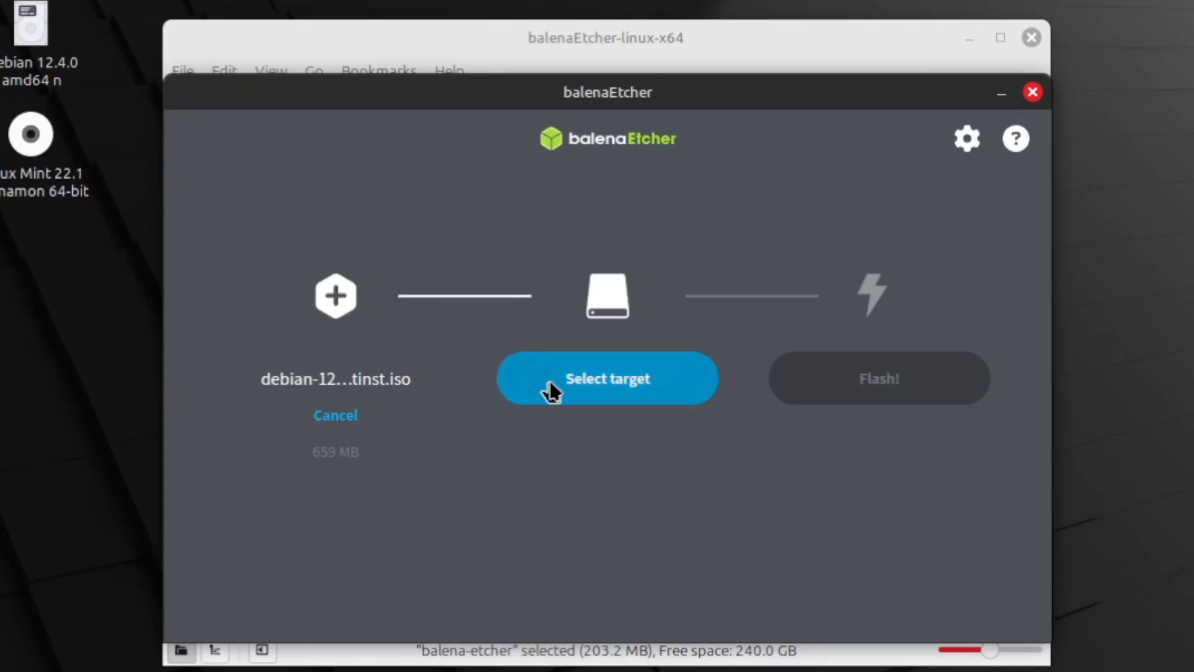
Select the Debian 12.4.0 USB drive at /dev/sdb as the flash target
{"action": "left_click", "coordinate": [548, 383]}
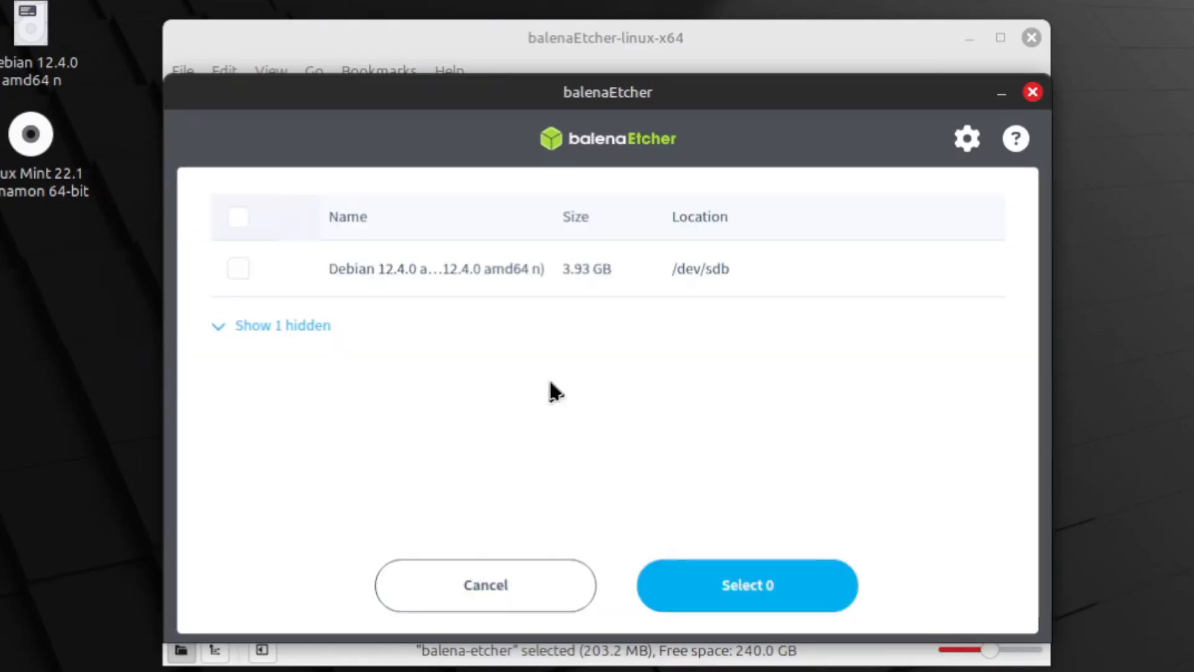
{"action": "left_click", "coordinate": [238, 272]}
{"action": "left_click", "coordinate": [734, 588]}
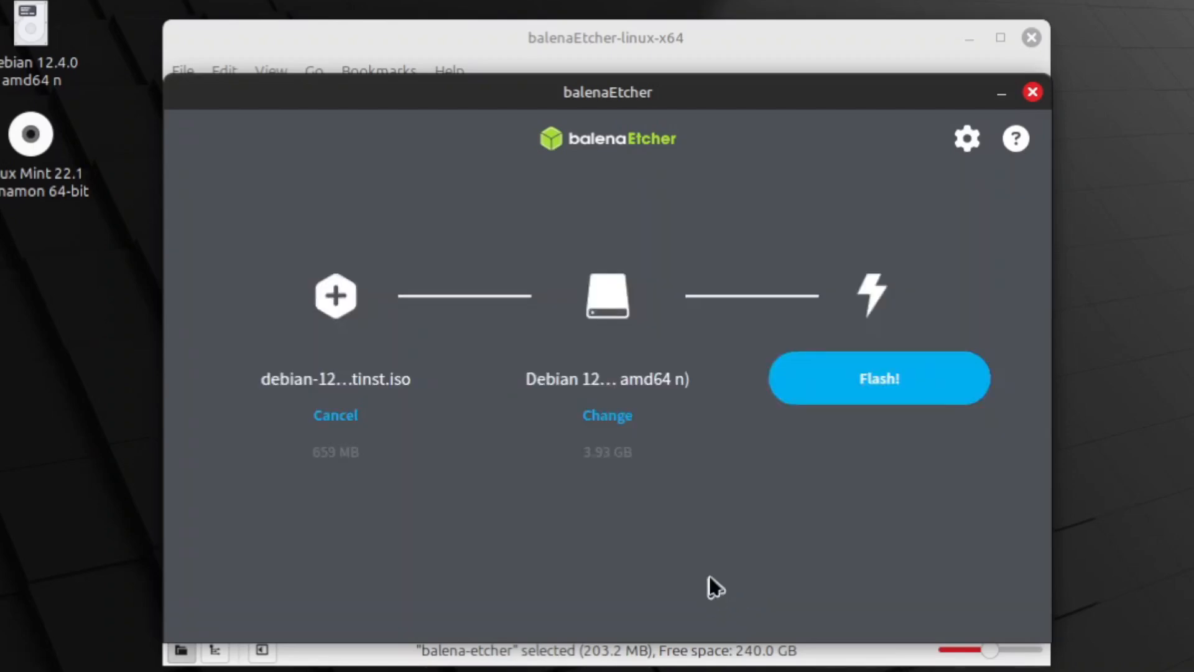
Start flashing and authenticate with the user password
{"action": "left_click", "coordinate": [840, 383]}
{"action": "type", "text": "••••••••"}
{"action": "key", "text": "Return"}
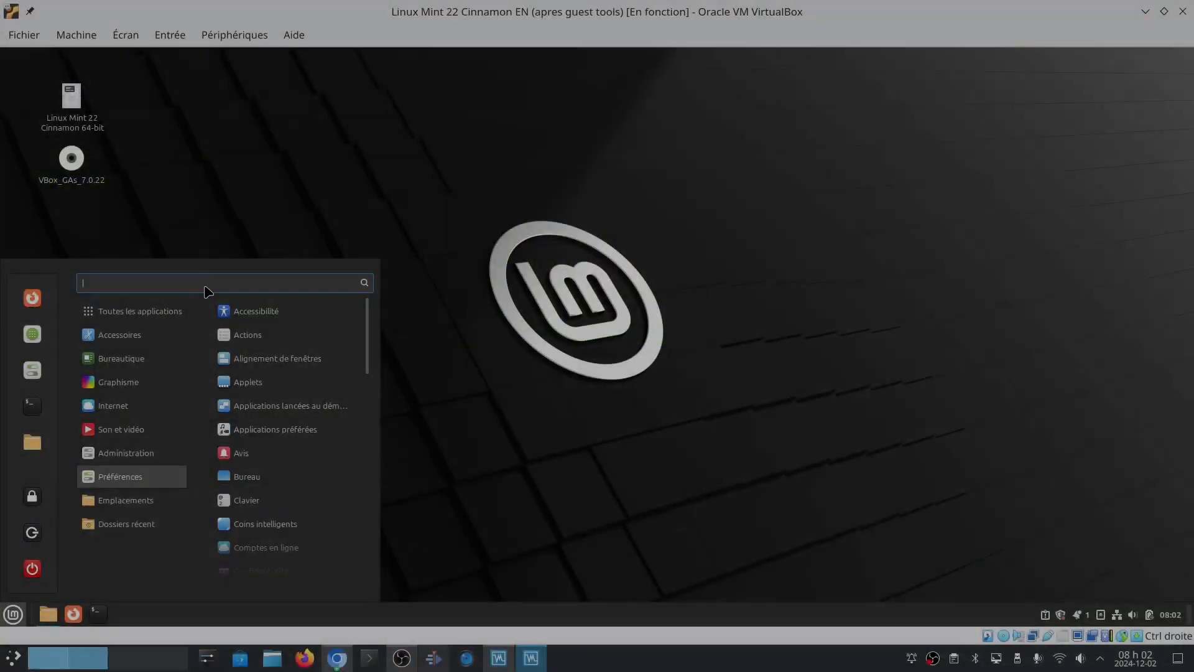
Open the USB image writer and choose Fedora-KDE-Live-x86_64-41-1.4.iso as the ISO image
{"action": "type", "text": "usb"}
{"action": "left_click", "coordinate": [262, 307]}
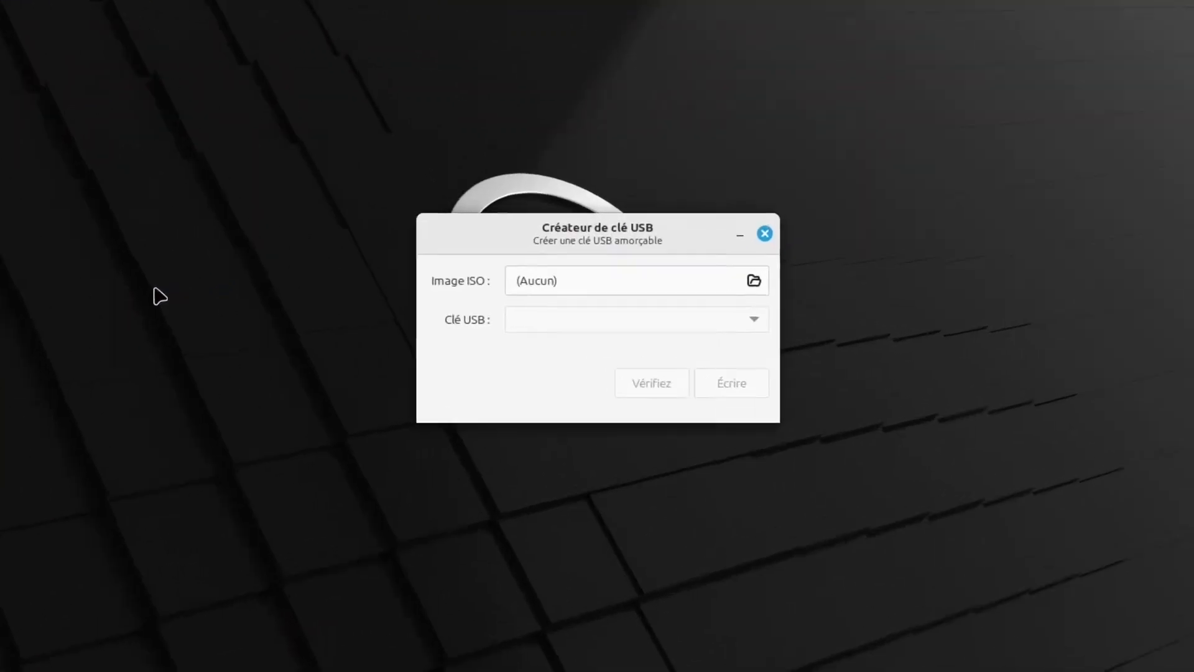
{"action": "left_click", "coordinate": [583, 281]}
{"action": "double_click", "coordinate": [348, 222]}
{"action": "double_click", "coordinate": [354, 104]}
Select the Kingston DataTraveler 3.0 (/dev/sdb) USB key and write the image
{"action": "left_click", "coordinate": [751, 321]}
{"action": "left_click", "coordinate": [652, 320]}
{"action": "left_click", "coordinate": [735, 390]}
{"action": "key", "text": "Return"}
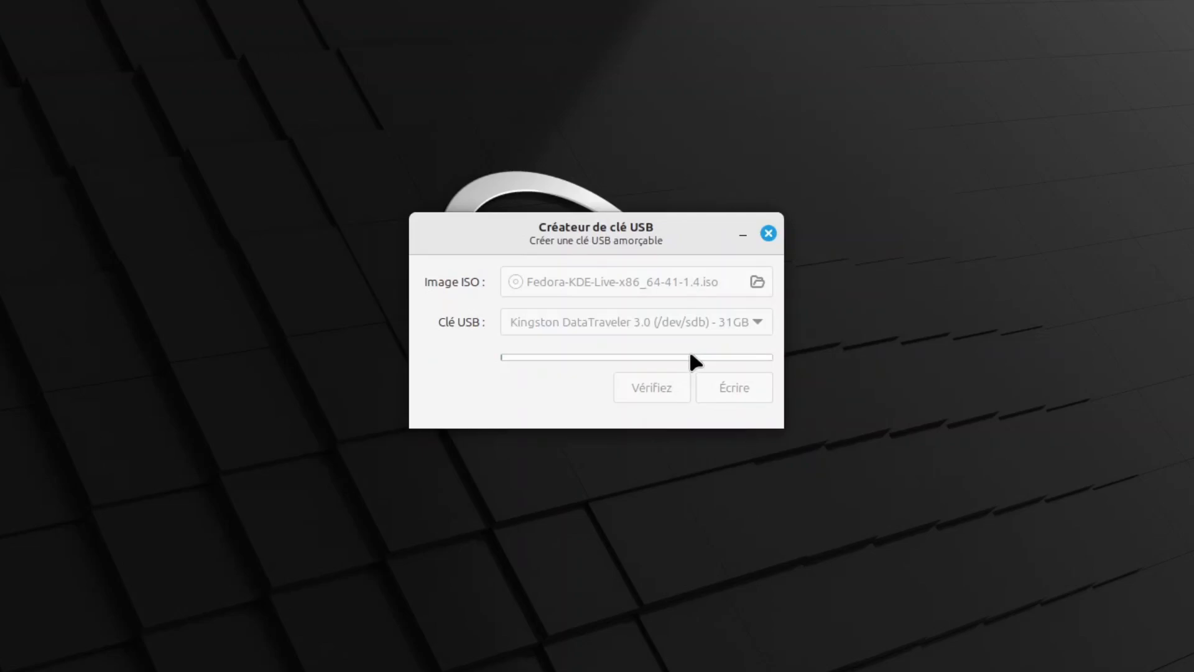